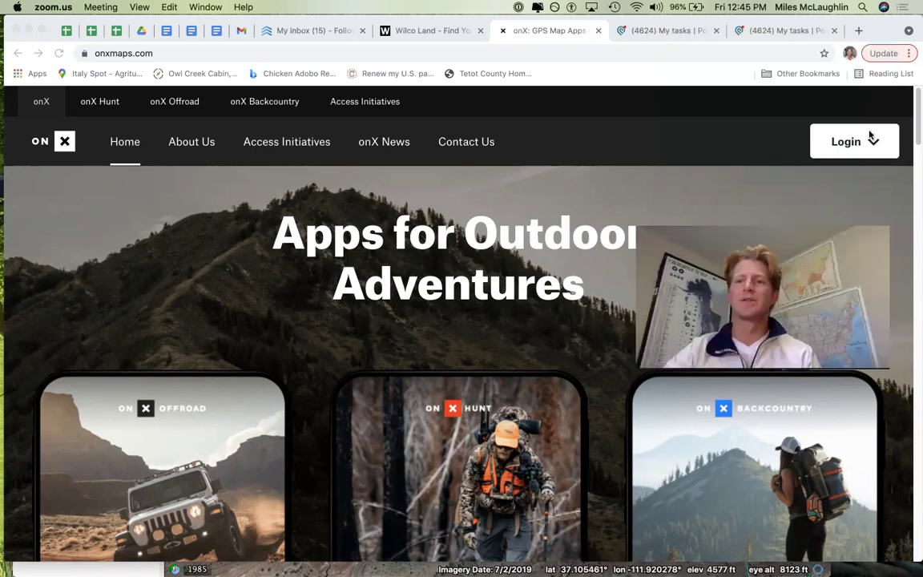
Open the Hunt web map through the onX site's login options
{"action": "left_click", "coordinate": [877, 141]}
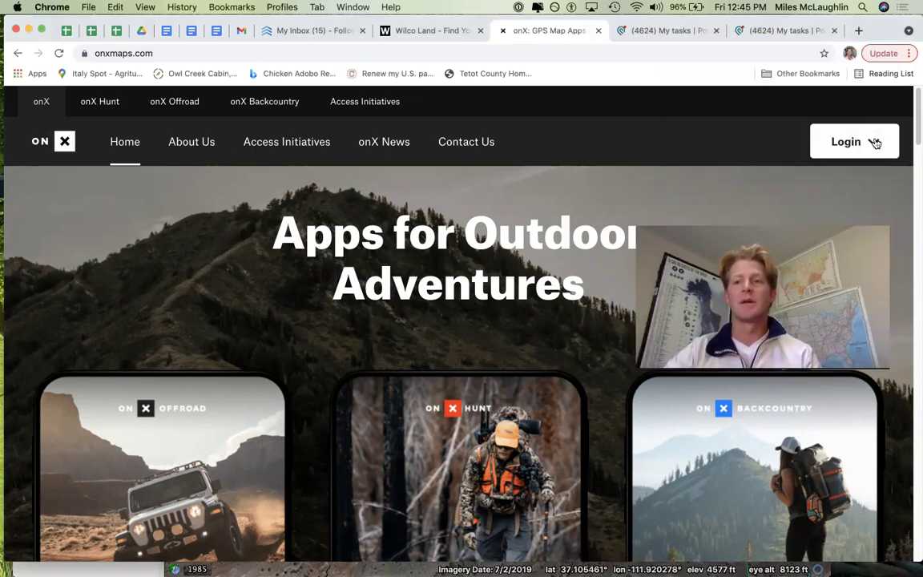
{"action": "left_click", "coordinate": [869, 142]}
{"action": "left_click", "coordinate": [818, 188]}
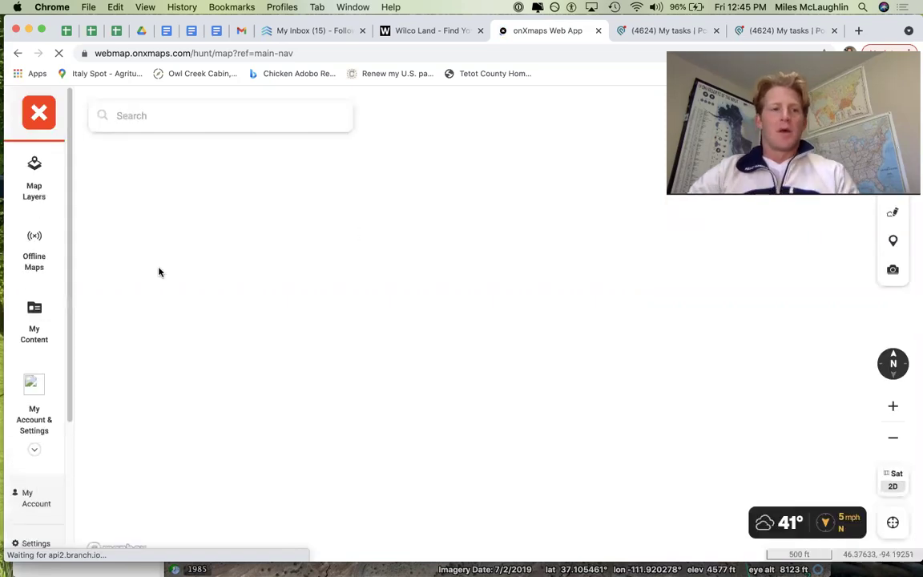
Switch to the Wilco Land site, open the 20 acre Trego, Montana listing and copy its center coordinates
{"action": "left_click", "coordinate": [451, 32]}
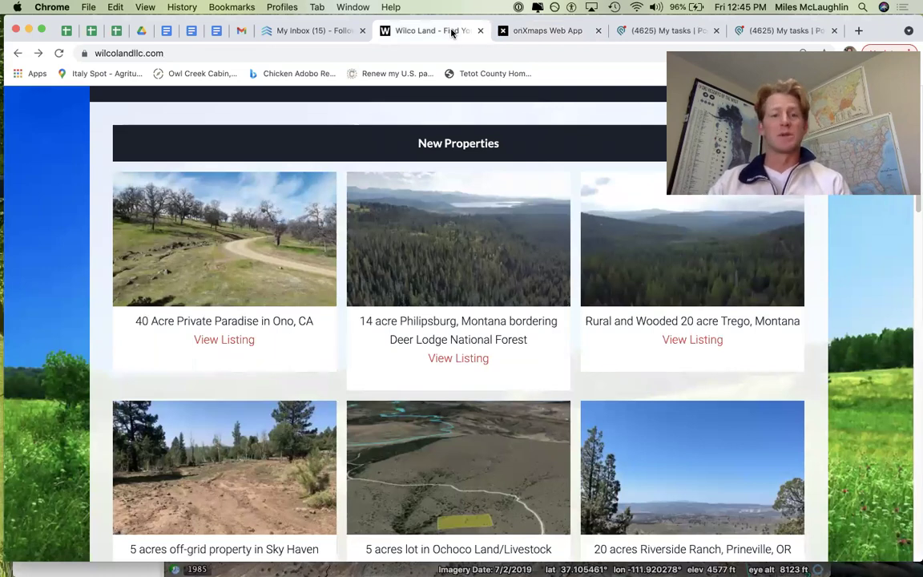
{"action": "left_click", "coordinate": [681, 277]}
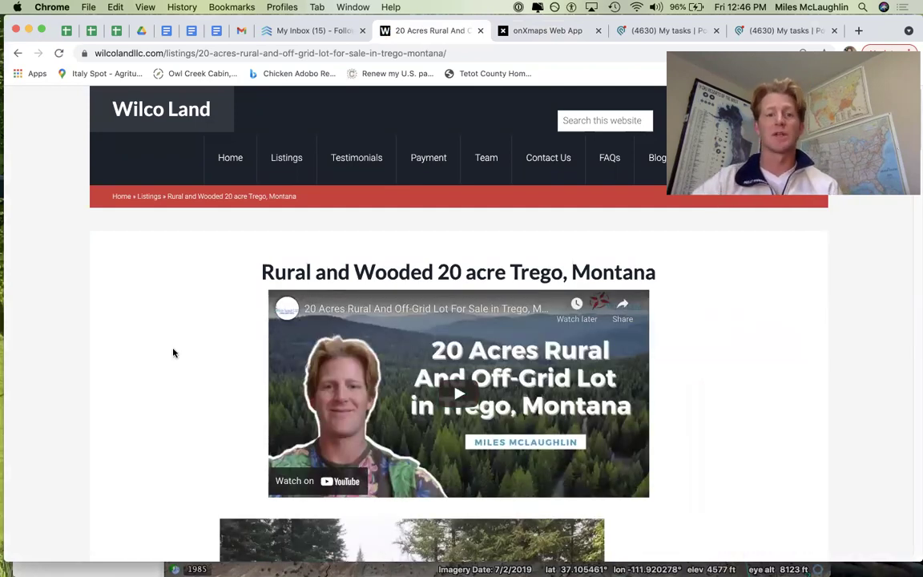
{"action": "scroll", "coordinate": [169, 353], "scroll_direction": "down", "scroll_amount": 3}
{"action": "scroll", "coordinate": [161, 348], "scroll_direction": "down", "scroll_amount": 10}
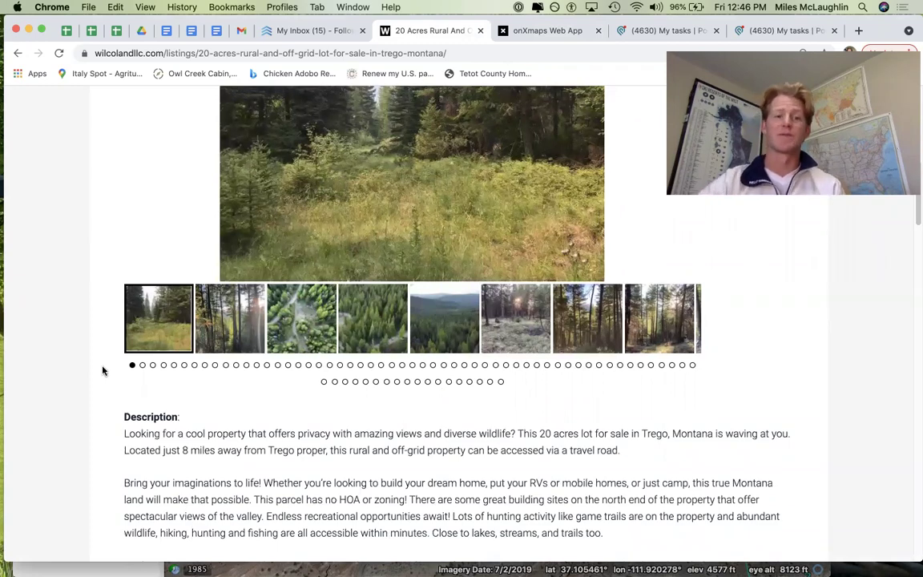
{"action": "scroll", "coordinate": [101, 368], "scroll_direction": "down", "scroll_amount": 15}
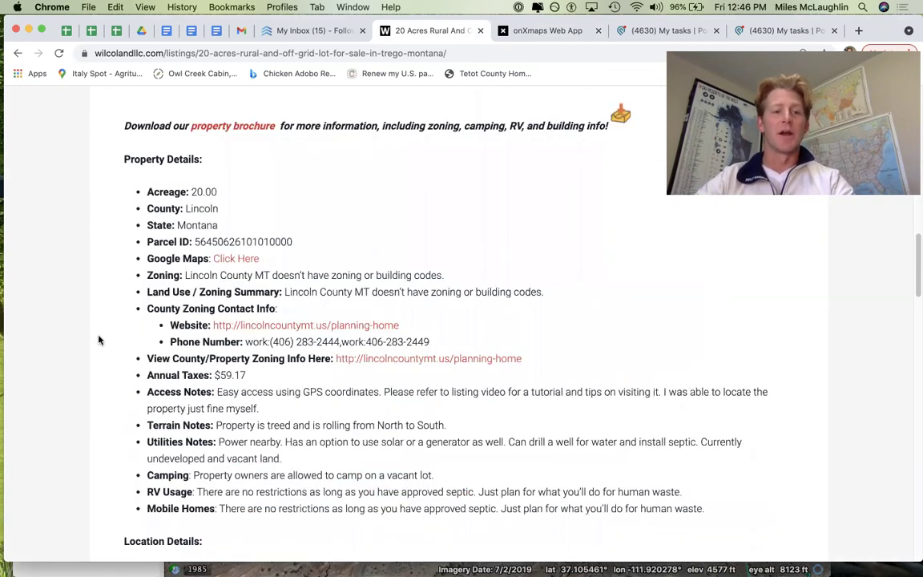
{"action": "left_click_drag", "start_coordinate": [244, 405], "coordinate": [371, 408]}
{"action": "key", "text": "super+c"}
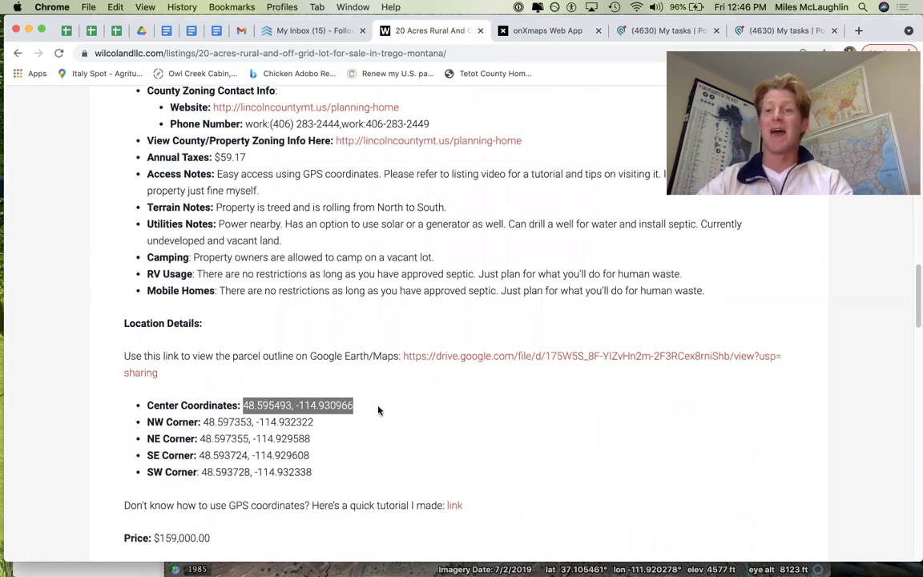
Return to the onX web map and go to the location 48.595493, -114.930966 using the copied coordinates
{"action": "left_click", "coordinate": [556, 36]}
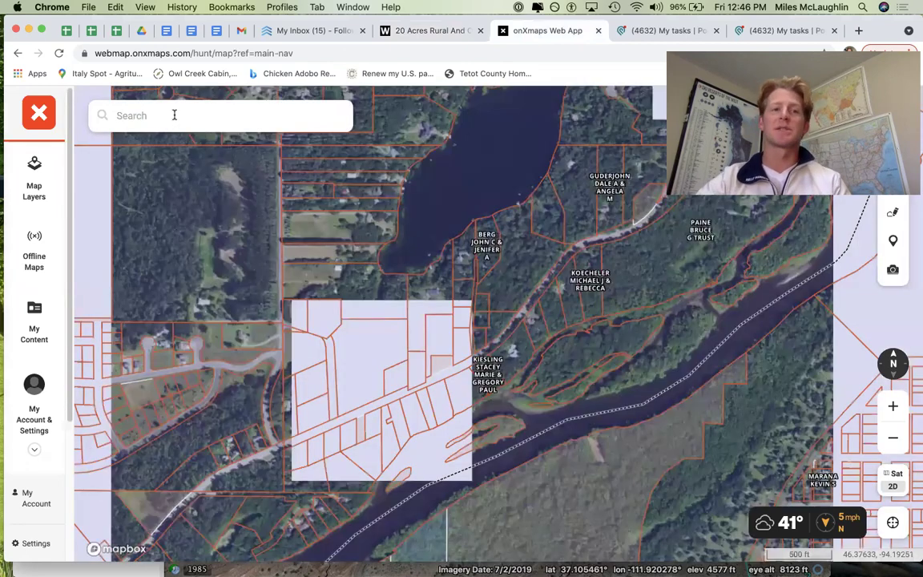
{"action": "left_click", "coordinate": [160, 112]}
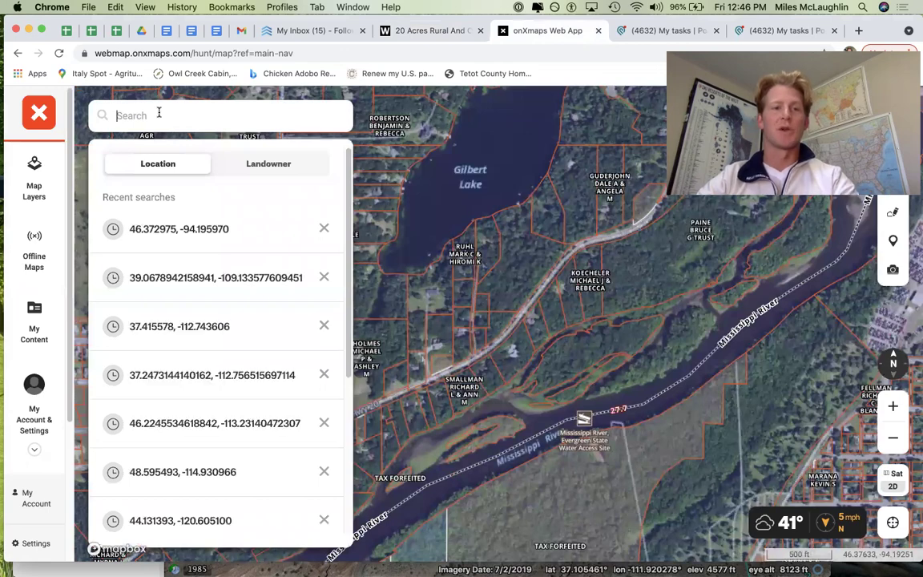
{"action": "key", "text": "super+v"}
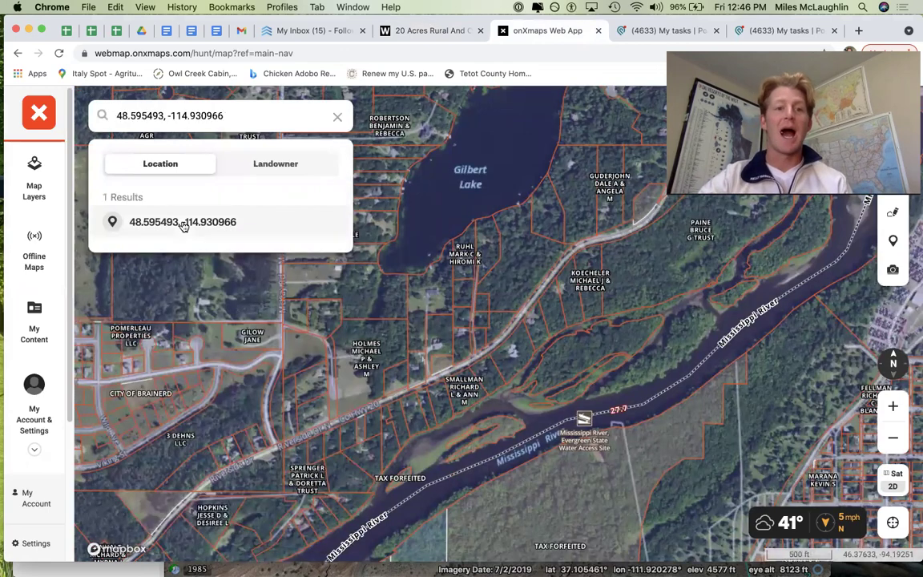
{"action": "left_click", "coordinate": [184, 223]}
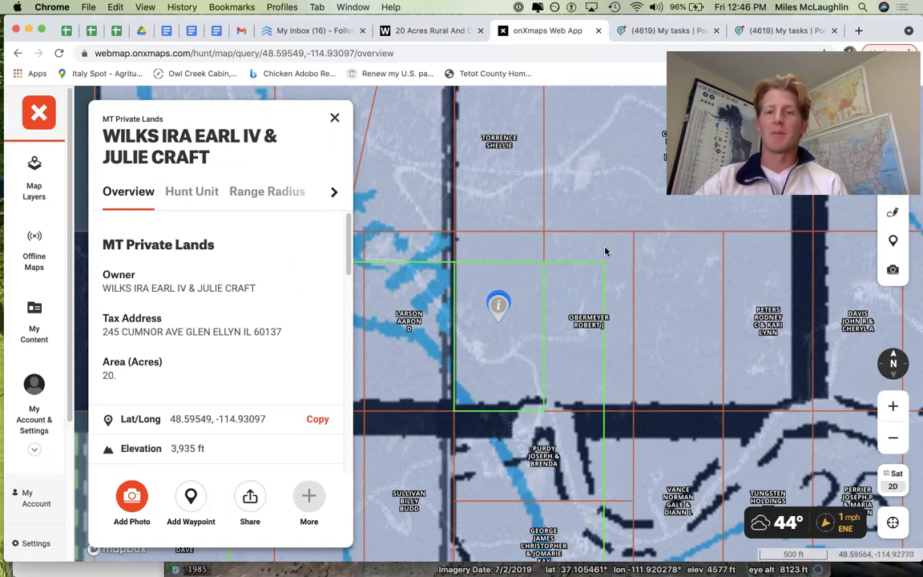
Look over the saved folders and content, and open the list of active Montana map layers
{"action": "left_click", "coordinate": [43, 314]}
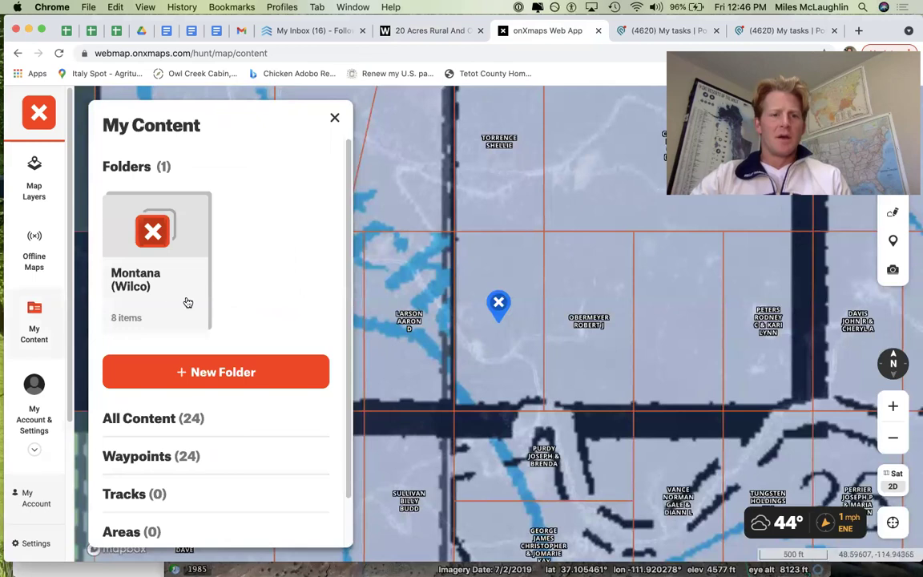
{"action": "scroll", "coordinate": [205, 420], "scroll_direction": "down", "scroll_amount": 2}
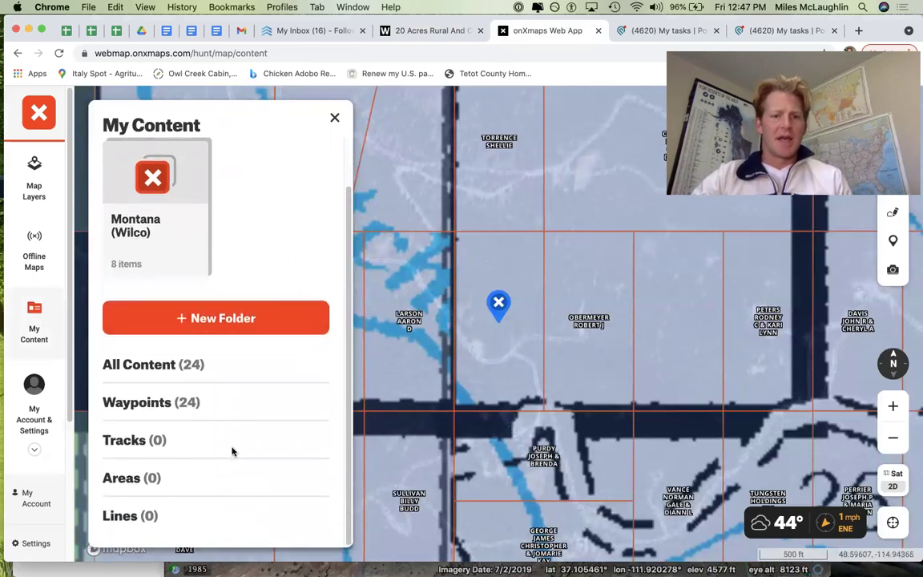
{"action": "left_click", "coordinate": [35, 175]}
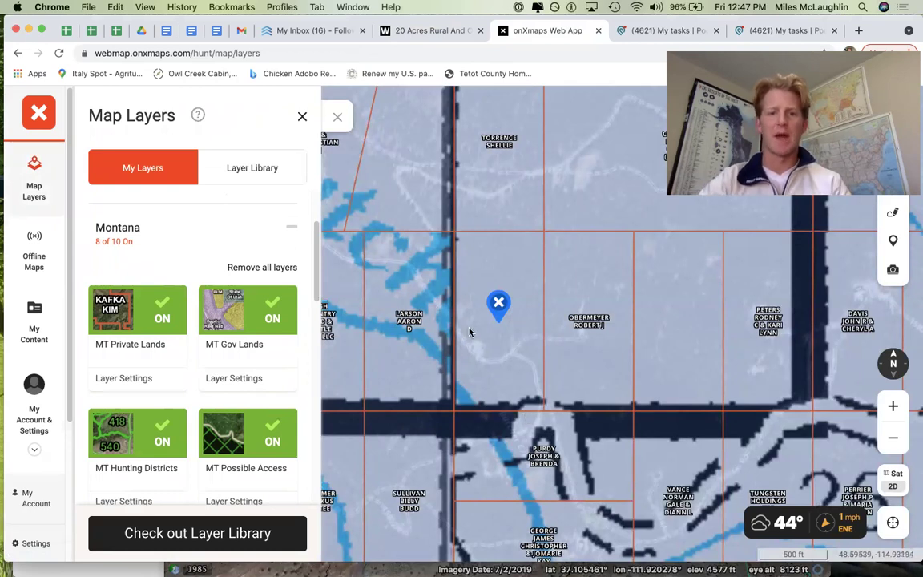
{"action": "scroll", "coordinate": [453, 330], "scroll_direction": "up", "scroll_amount": 2}
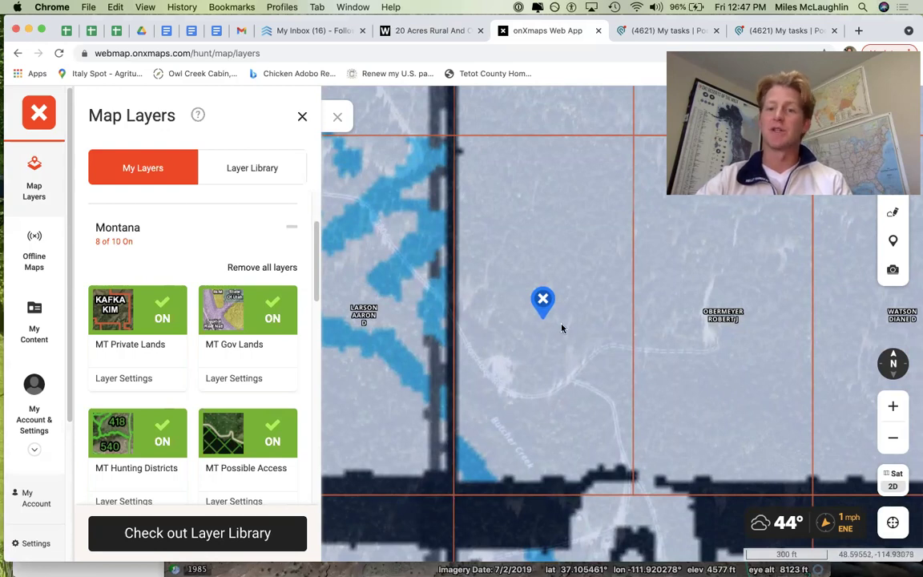
{"action": "left_click", "coordinate": [893, 438]}
{"action": "left_click", "coordinate": [893, 437]}
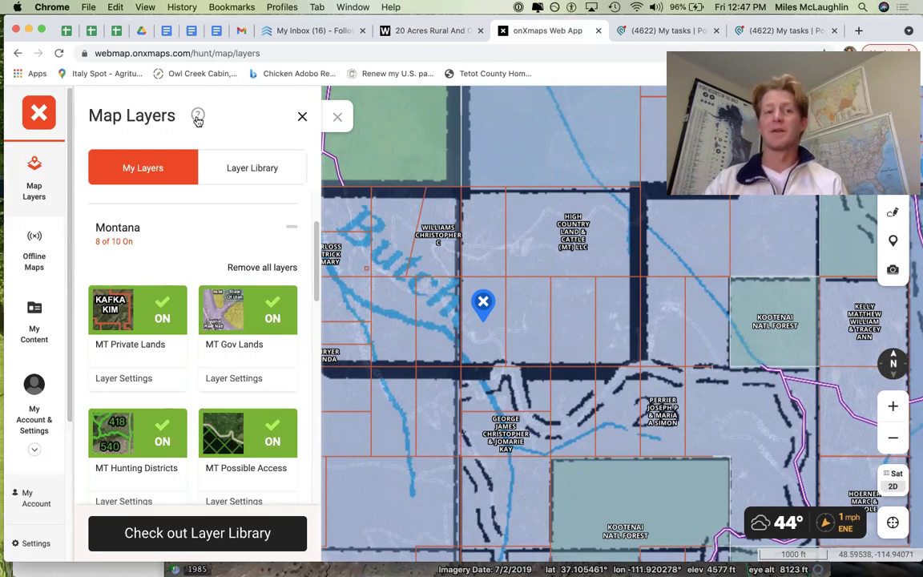
Browse the states offered in the Layer Library and return to the active layers
{"action": "left_click", "coordinate": [264, 171]}
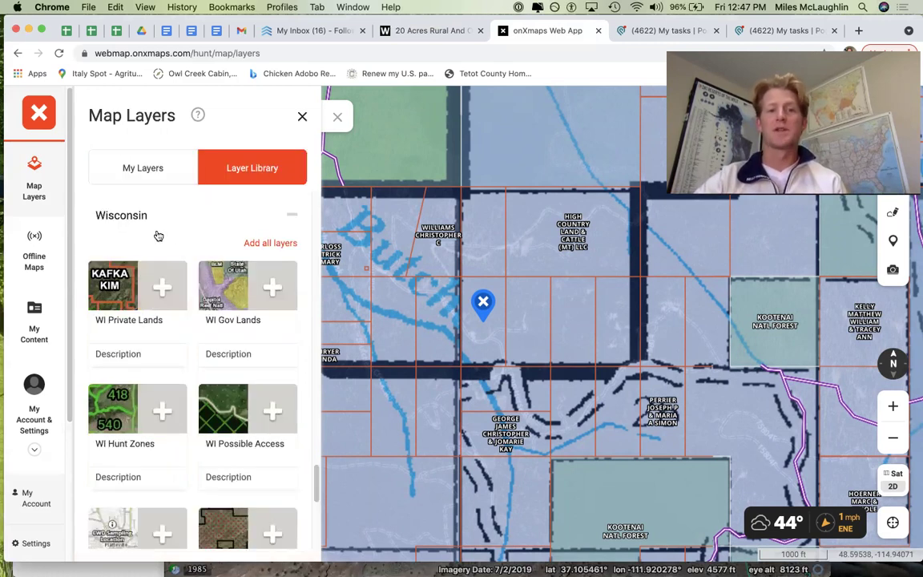
{"action": "scroll", "coordinate": [201, 240], "scroll_direction": "up", "scroll_amount": 3}
{"action": "scroll", "coordinate": [168, 256], "scroll_direction": "up", "scroll_amount": 5}
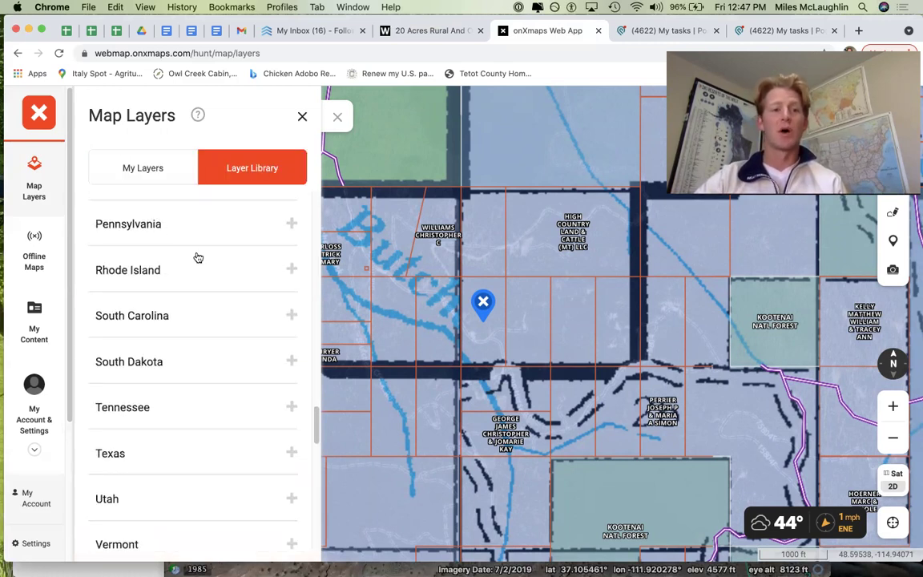
{"action": "scroll", "coordinate": [192, 254], "scroll_direction": "up", "scroll_amount": 3}
{"action": "left_click", "coordinate": [141, 166]}
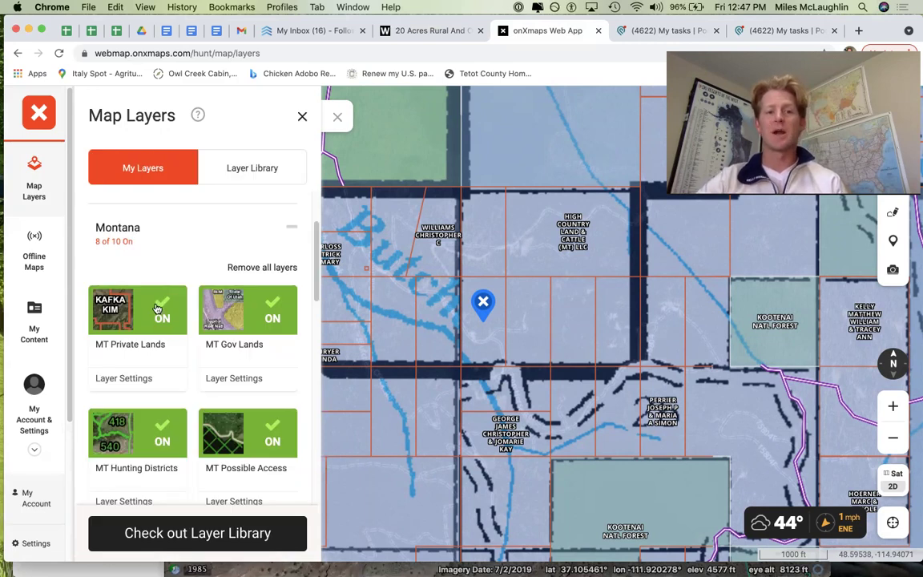
Switch the MT Private Lands layer off and back on to compare the parcel boundaries around the marker
{"action": "left_click", "coordinate": [162, 310]}
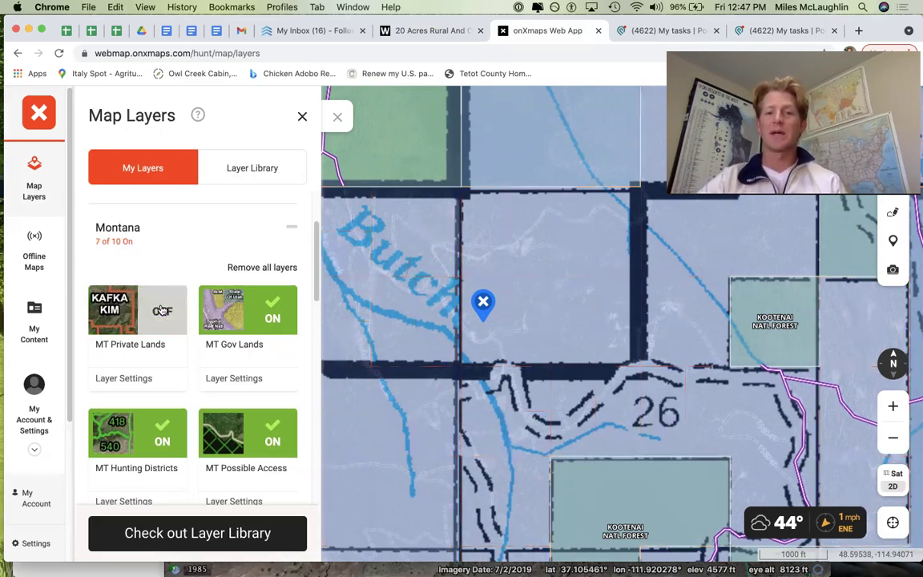
{"action": "left_click", "coordinate": [162, 310]}
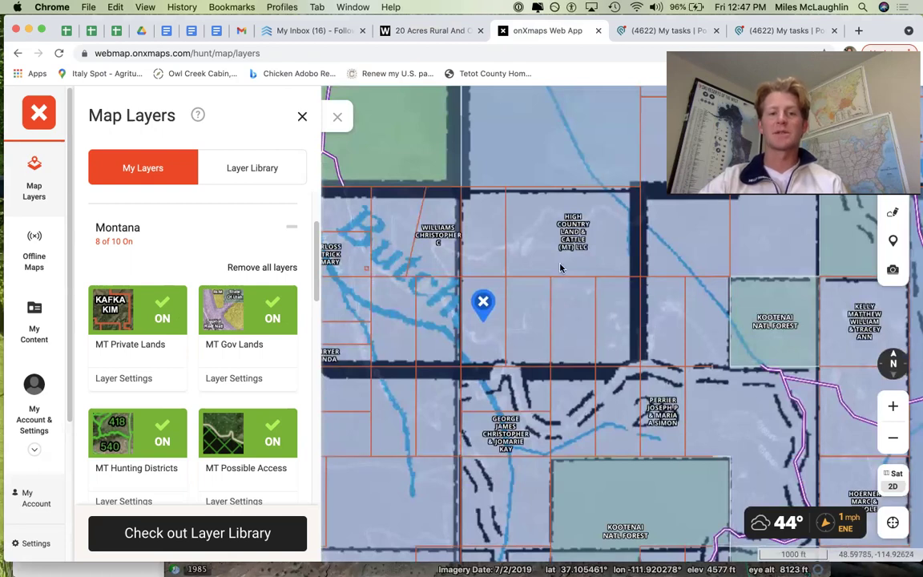
{"action": "left_click", "coordinate": [160, 310]}
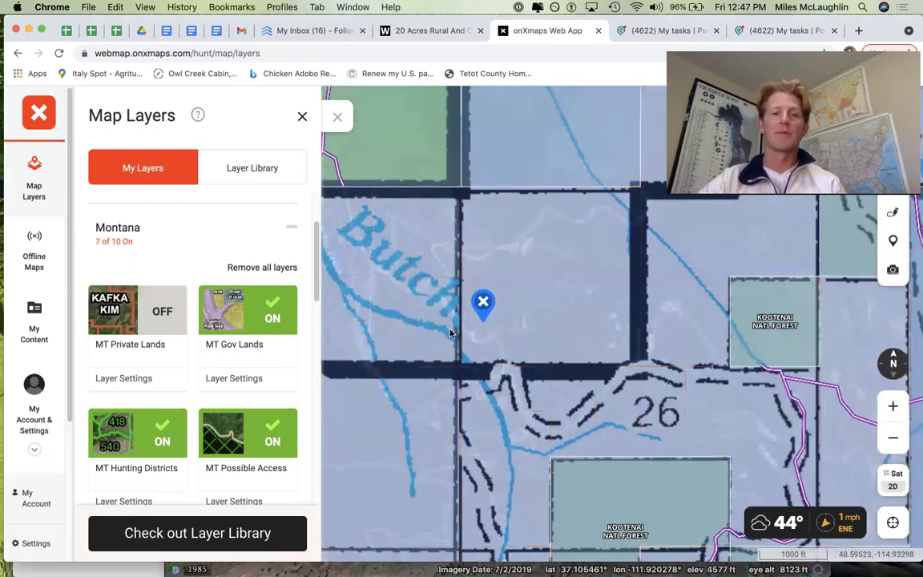
{"action": "scroll", "coordinate": [516, 315], "scroll_direction": "up", "scroll_amount": 3}
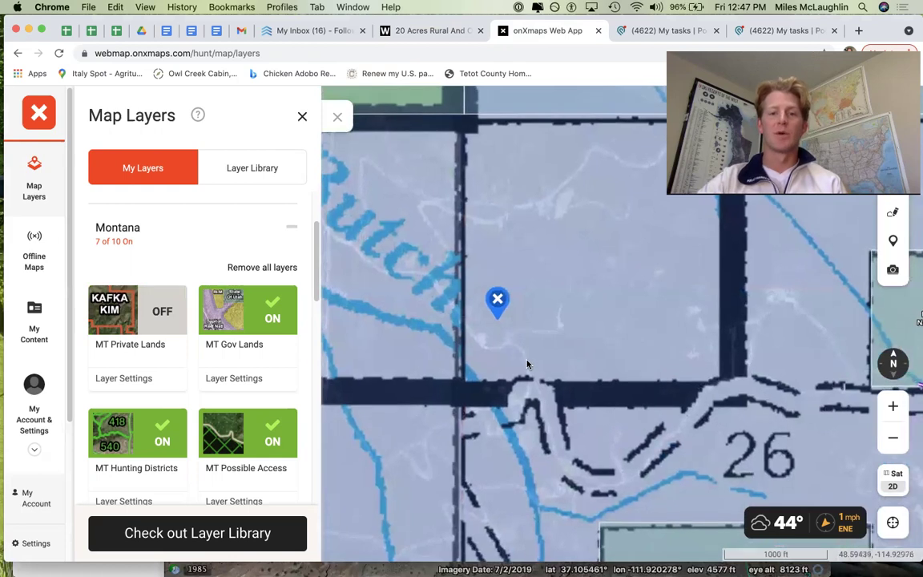
{"action": "left_click", "coordinate": [138, 312]}
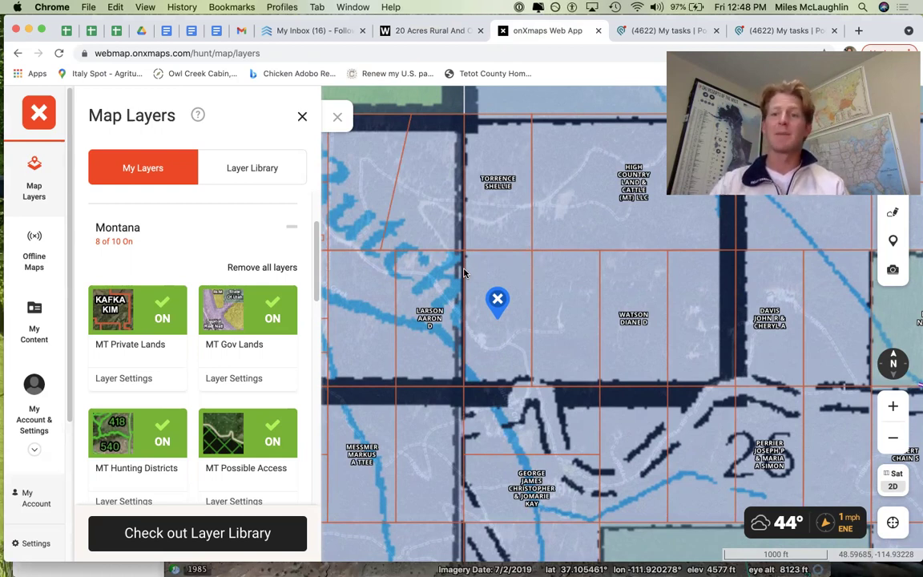
Switch the MT Gov Lands layer off and back on to compare public land near the parcel
{"action": "left_click", "coordinate": [271, 315]}
{"action": "left_click", "coordinate": [271, 315]}
{"action": "scroll", "coordinate": [600, 318], "scroll_direction": "down", "scroll_amount": 5}
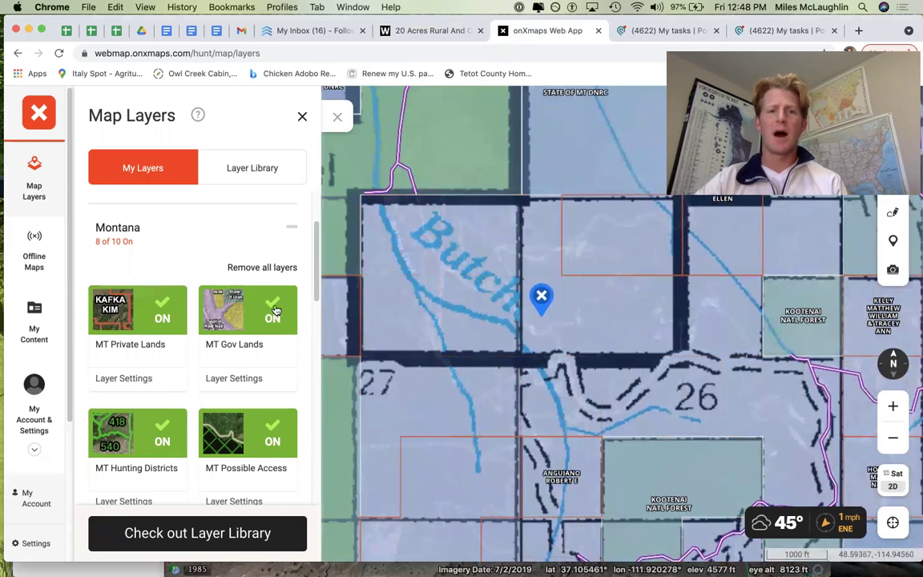
{"action": "left_click", "coordinate": [274, 310]}
{"action": "left_click", "coordinate": [274, 309]}
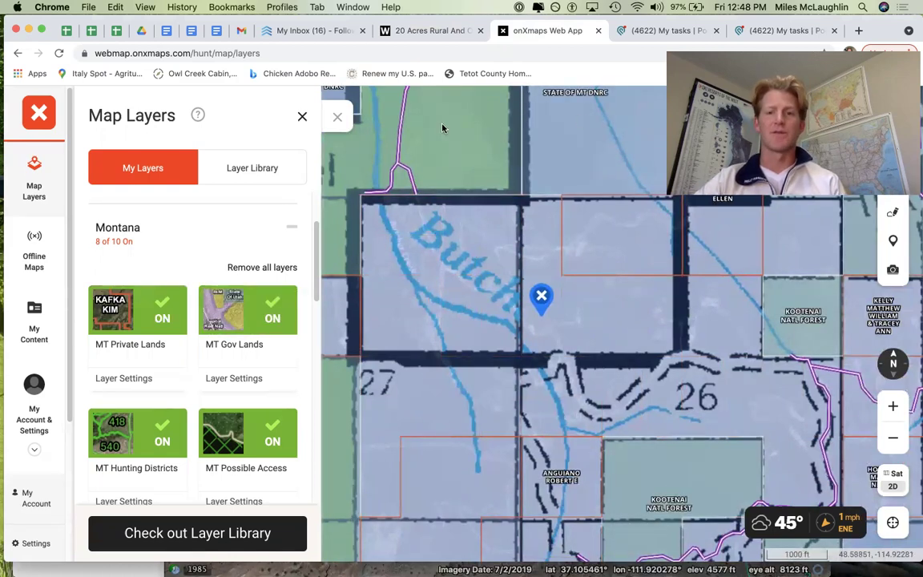
{"action": "left_click", "coordinate": [274, 312]}
{"action": "left_click", "coordinate": [274, 312]}
Review the remaining Montana layers and examine the roads, creek and neighbouring parcels around the marked property
{"action": "scroll", "coordinate": [208, 360], "scroll_direction": "down", "scroll_amount": 3}
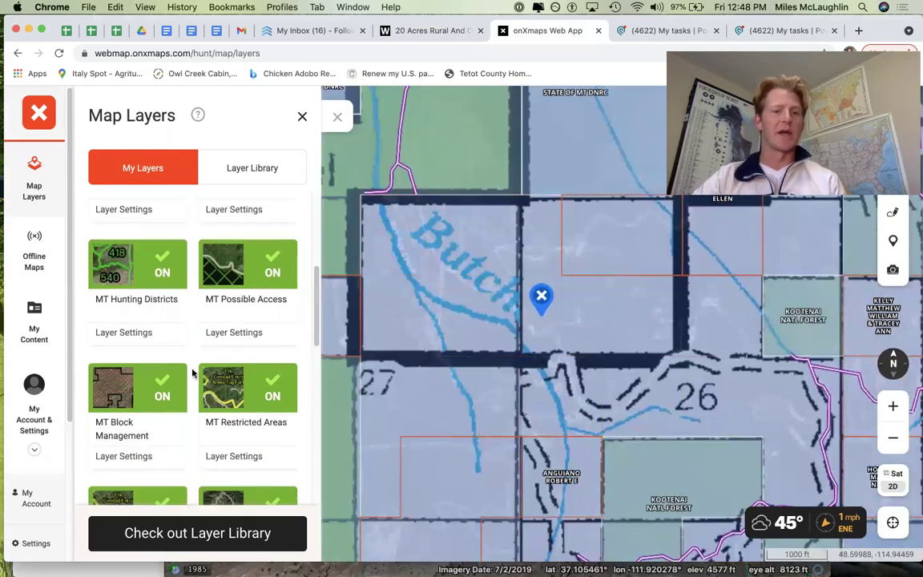
{"action": "scroll", "coordinate": [228, 388], "scroll_direction": "down", "scroll_amount": 4}
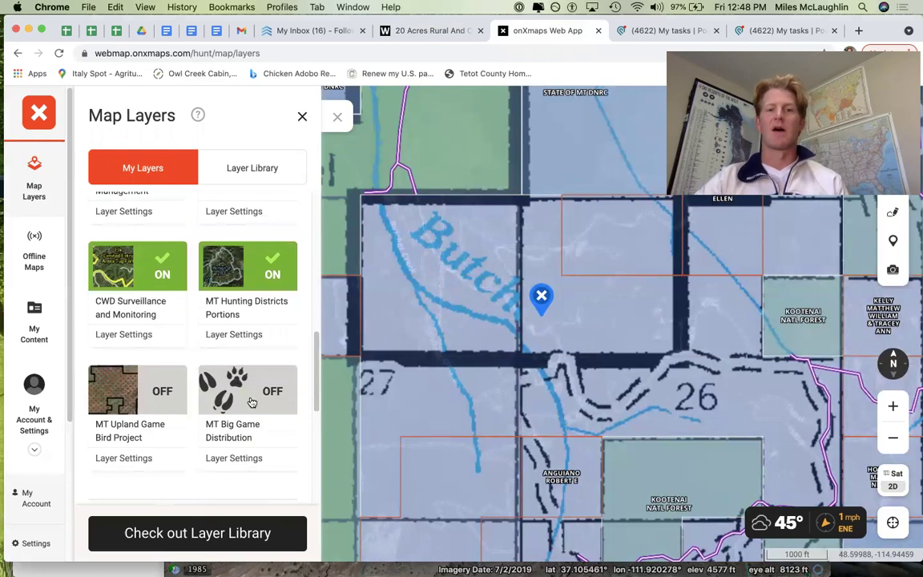
{"action": "scroll", "coordinate": [169, 240], "scroll_direction": "up", "scroll_amount": 7}
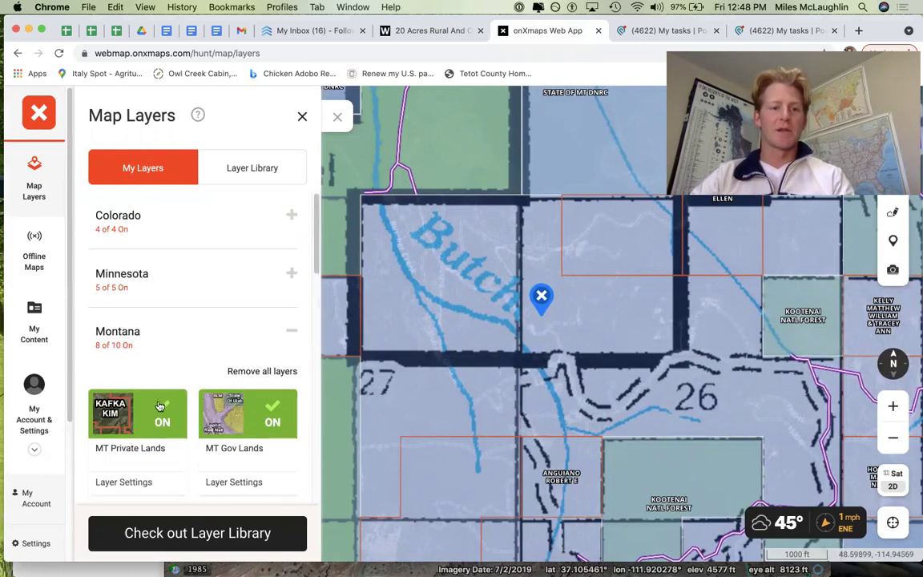
{"action": "scroll", "coordinate": [542, 304], "scroll_direction": "up", "scroll_amount": 5}
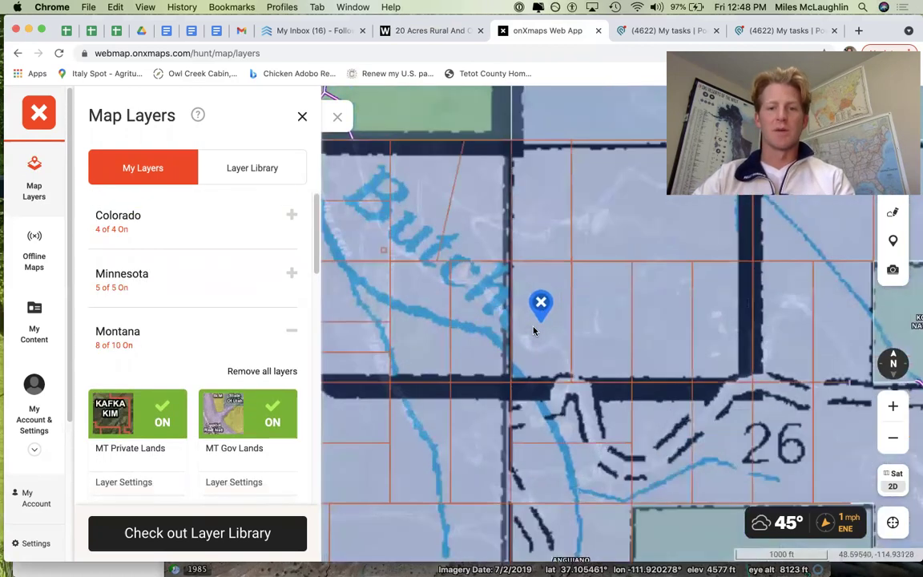
{"action": "scroll", "coordinate": [534, 325], "scroll_direction": "up", "scroll_amount": 2}
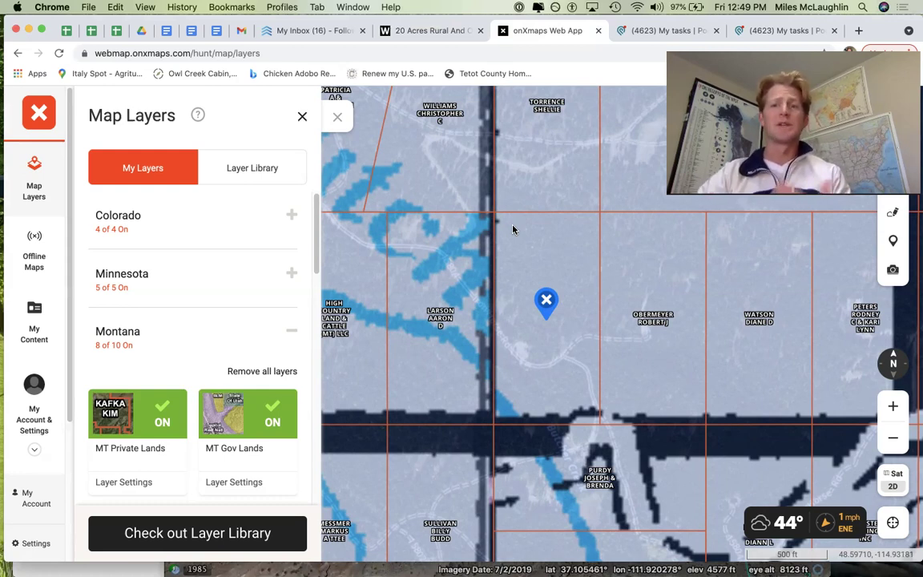
{"action": "scroll", "coordinate": [527, 336], "scroll_direction": "up", "scroll_amount": 3}
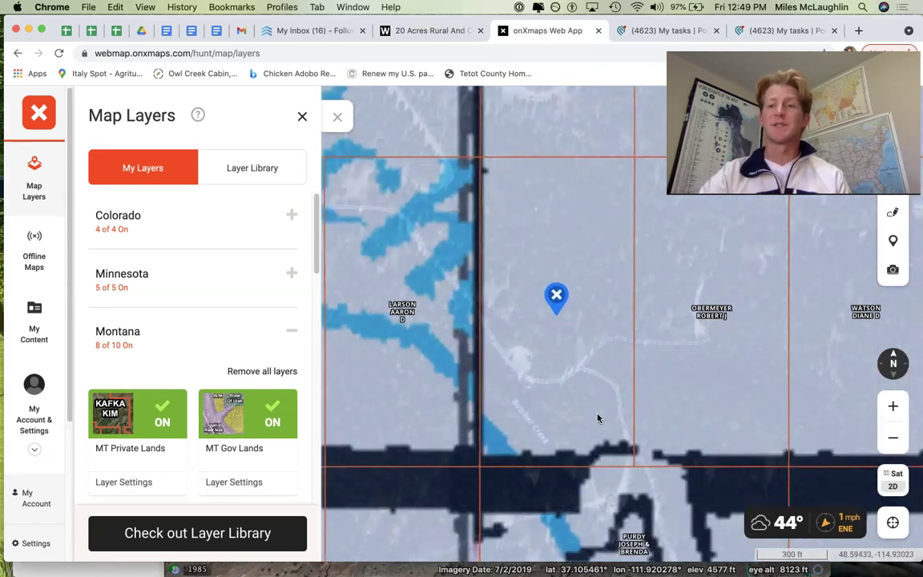
{"action": "scroll", "coordinate": [597, 417], "scroll_direction": "down", "scroll_amount": 3}
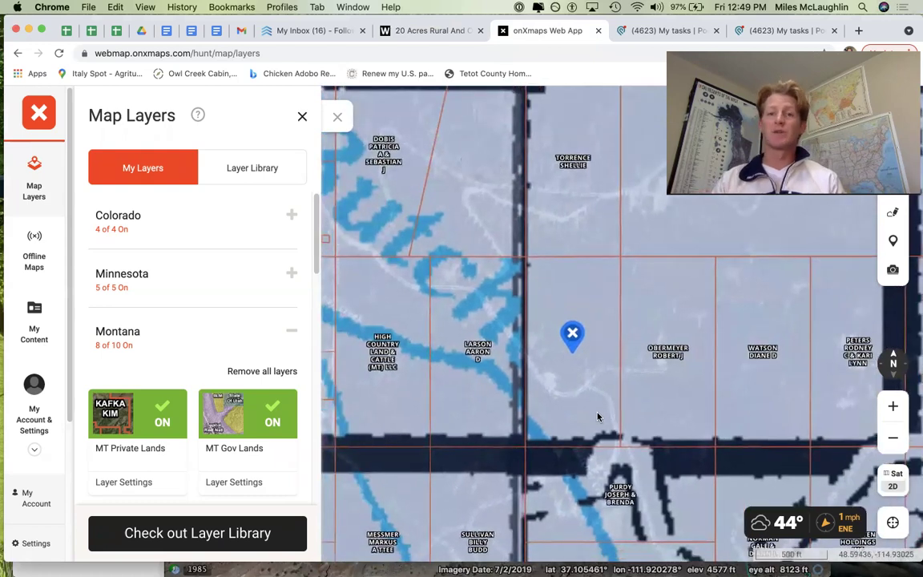
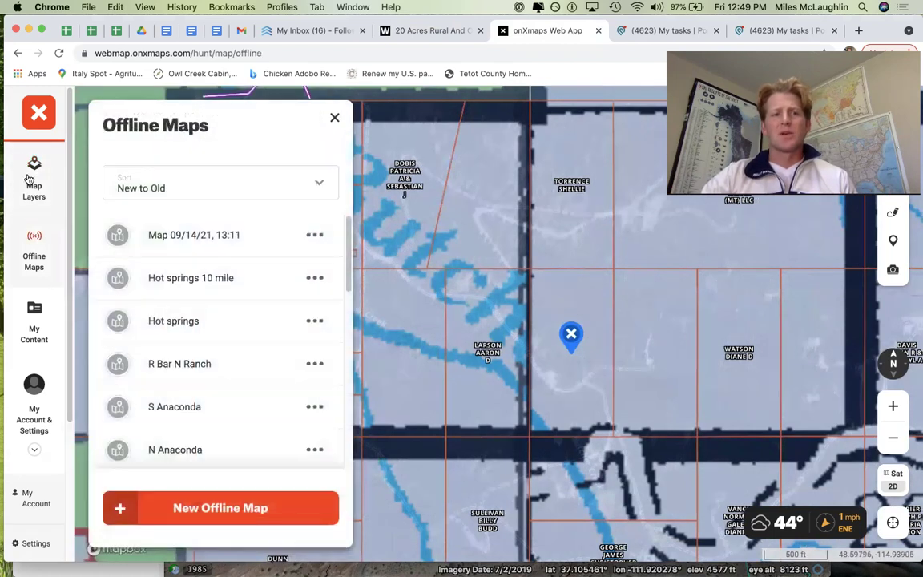
Browse the categories and states offered in the Layer Library
{"action": "left_click", "coordinate": [34, 172]}
{"action": "left_click", "coordinate": [242, 164]}
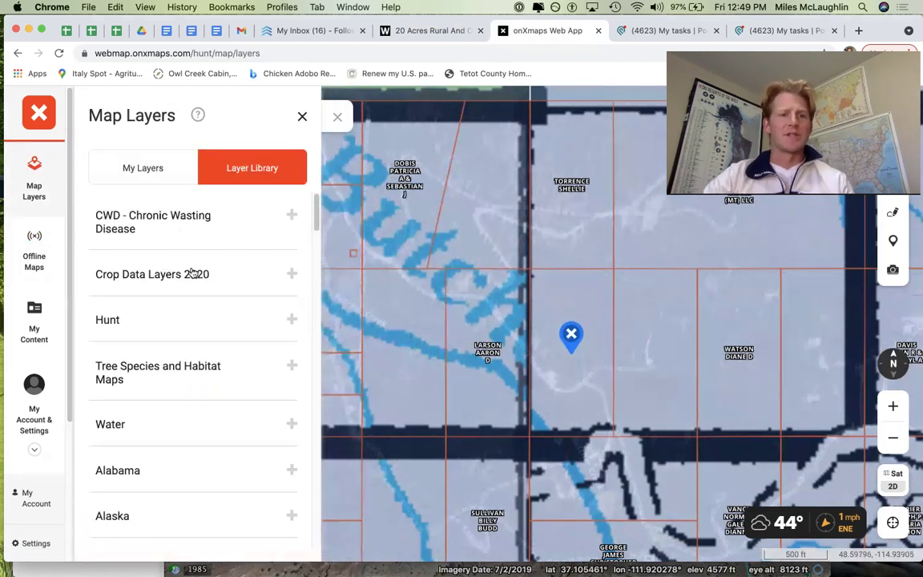
{"action": "scroll", "coordinate": [191, 282], "scroll_direction": "down", "scroll_amount": 4}
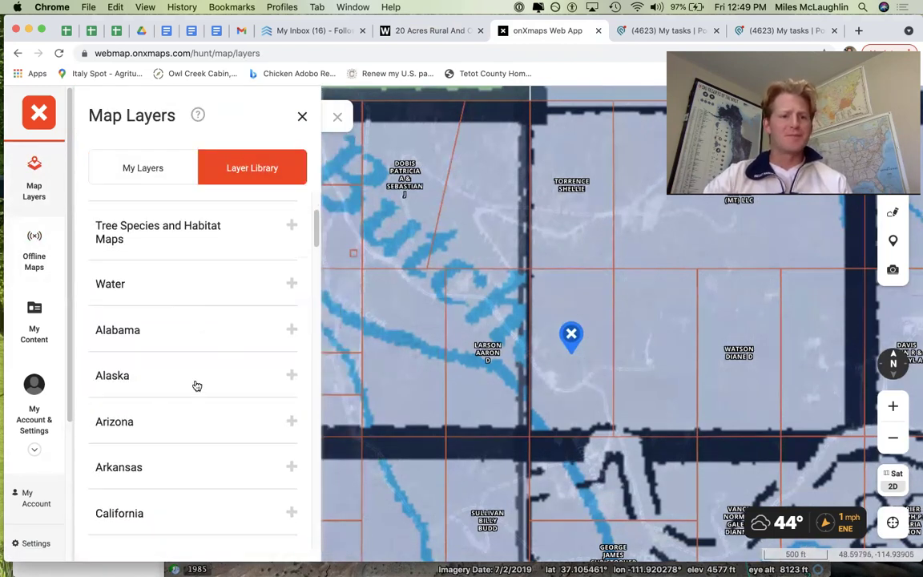
{"action": "scroll", "coordinate": [217, 350], "scroll_direction": "down", "scroll_amount": 6}
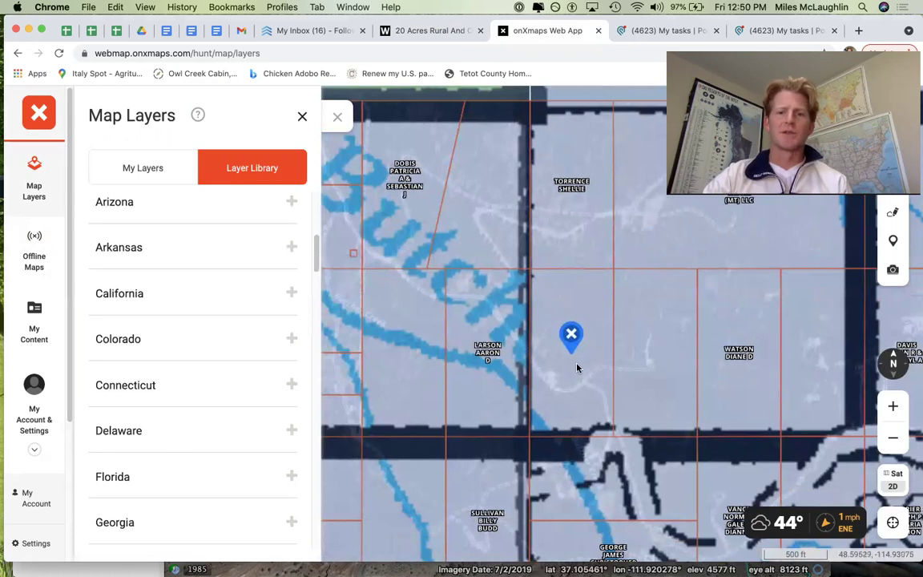
Select the marked parcel on the map and review its owner and tax address details
{"action": "left_click", "coordinate": [577, 367]}
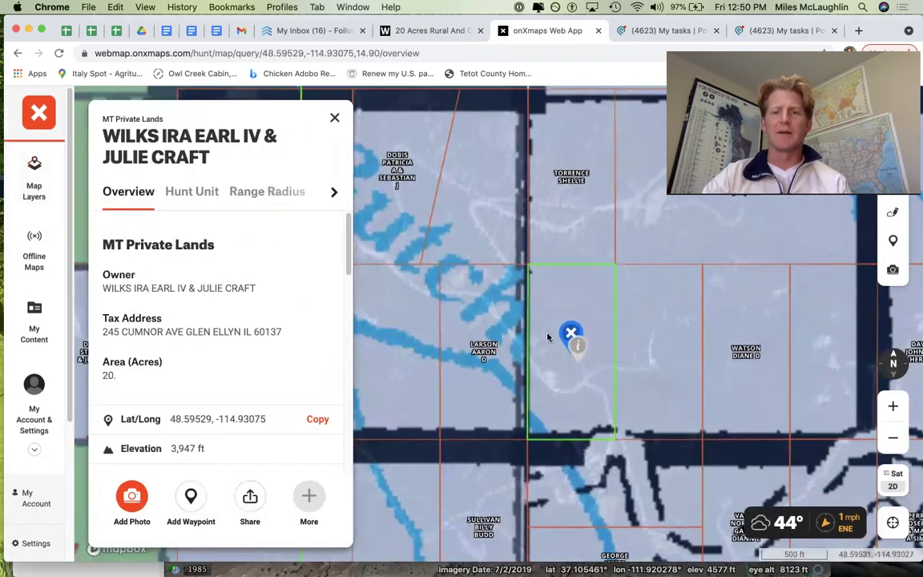
{"action": "left_click_drag", "start_coordinate": [282, 331], "coordinate": [105, 328]}
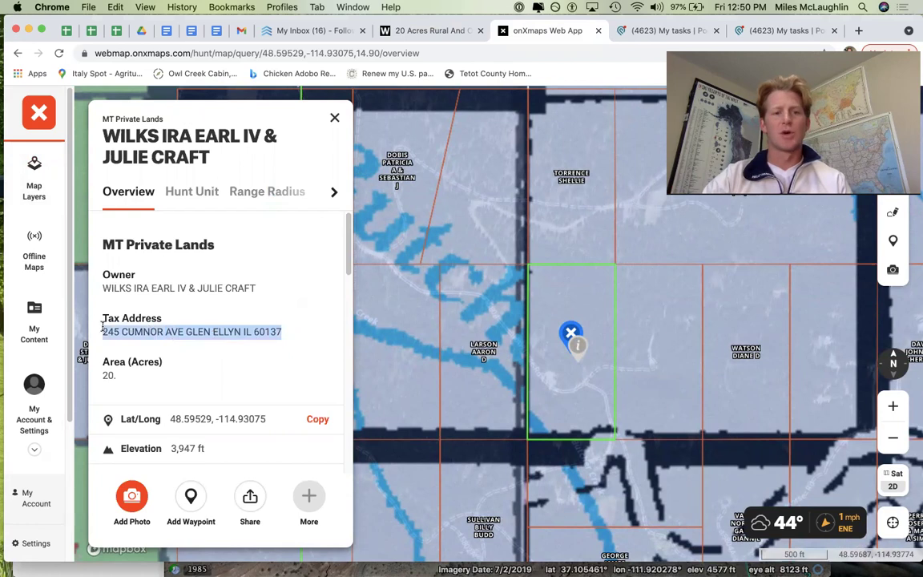
{"action": "left_click", "coordinate": [188, 332]}
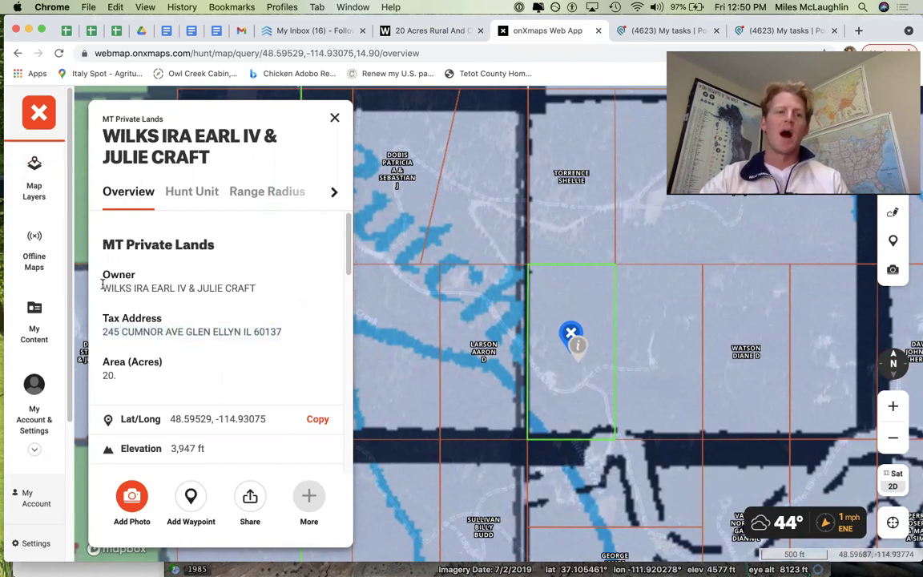
{"action": "triple_click", "coordinate": [261, 290]}
{"action": "left_click", "coordinate": [260, 291]}
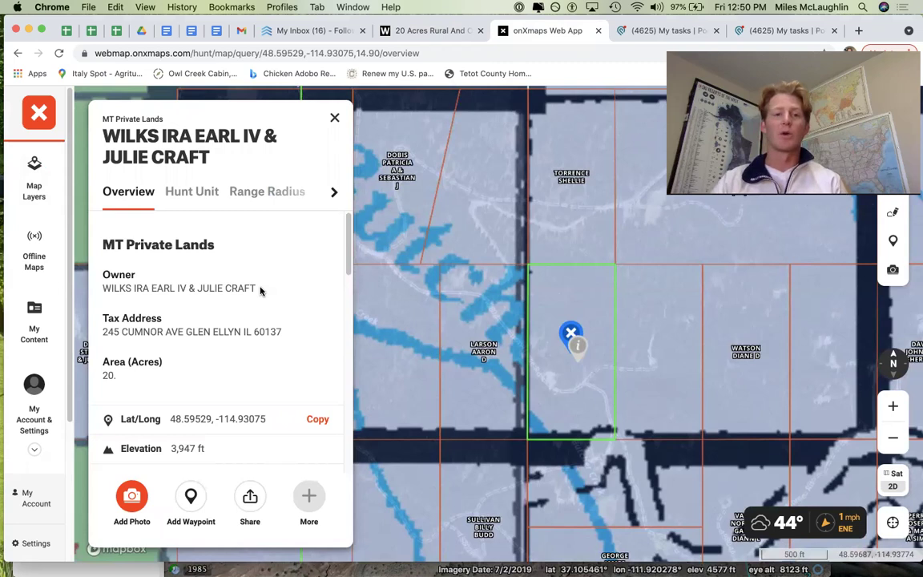
{"action": "left_click_drag", "start_coordinate": [286, 341], "coordinate": [121, 330]}
{"action": "left_click", "coordinate": [120, 326]}
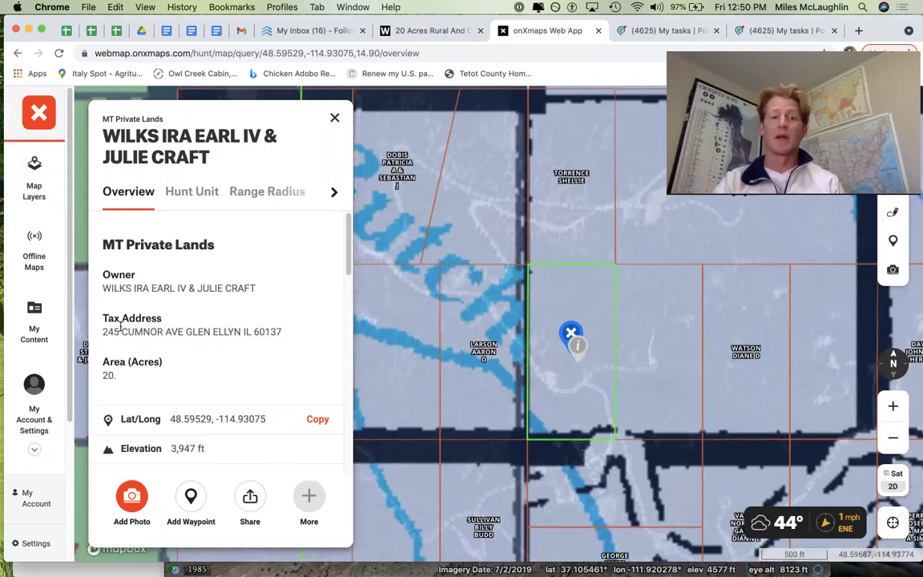
{"action": "left_click_drag", "start_coordinate": [214, 331], "coordinate": [96, 332]}
{"action": "left_click", "coordinate": [185, 331]}
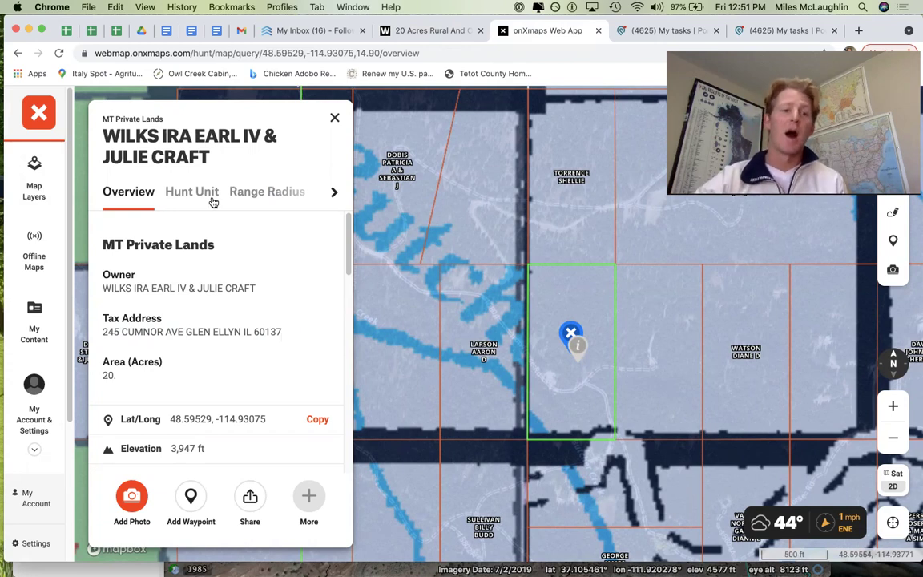
Read through the rest of the parcel's overview, including elevation, whitetail deer records and elk hunting district, and return to its start
{"action": "scroll", "coordinate": [232, 352], "scroll_direction": "down", "scroll_amount": 2}
{"action": "scroll", "coordinate": [224, 345], "scroll_direction": "down", "scroll_amount": 6}
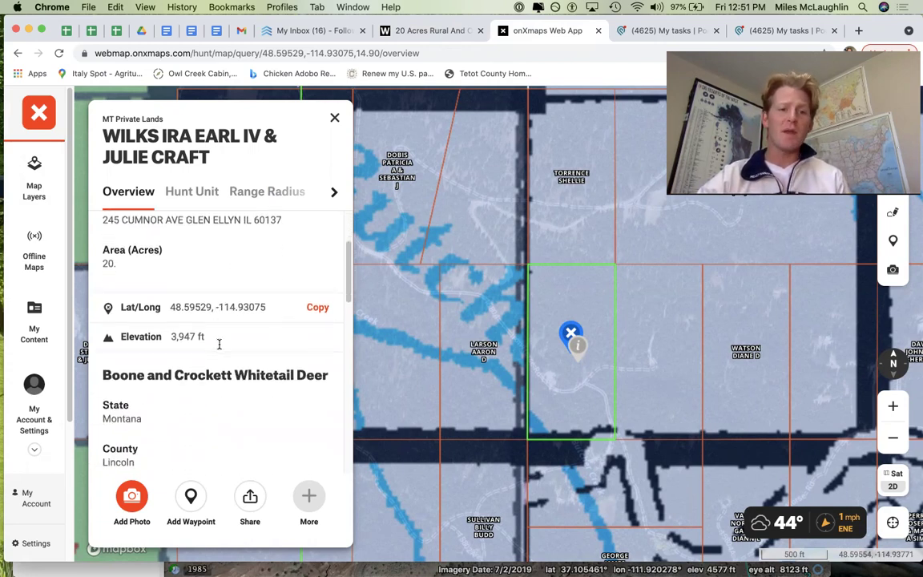
{"action": "scroll", "coordinate": [130, 327], "scroll_direction": "down", "scroll_amount": 8}
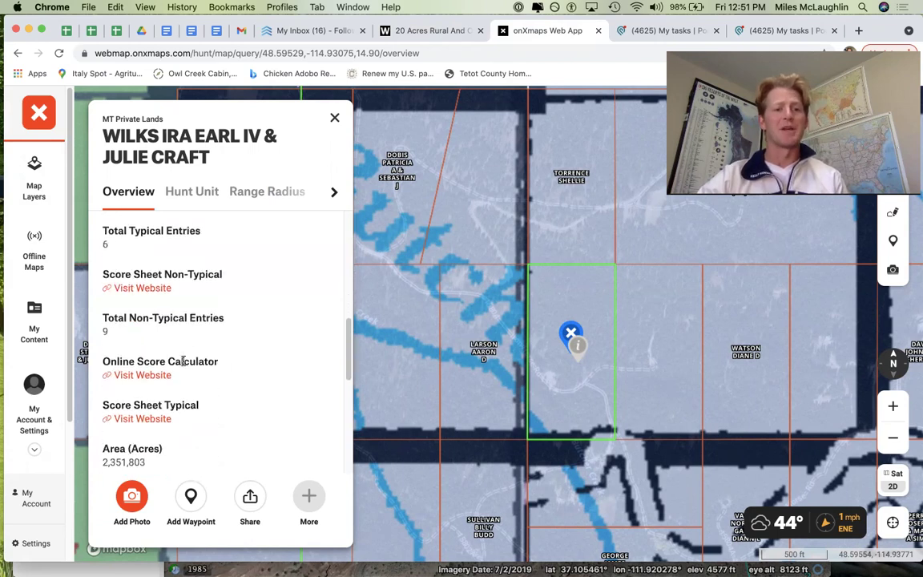
{"action": "scroll", "coordinate": [136, 343], "scroll_direction": "down", "scroll_amount": 4}
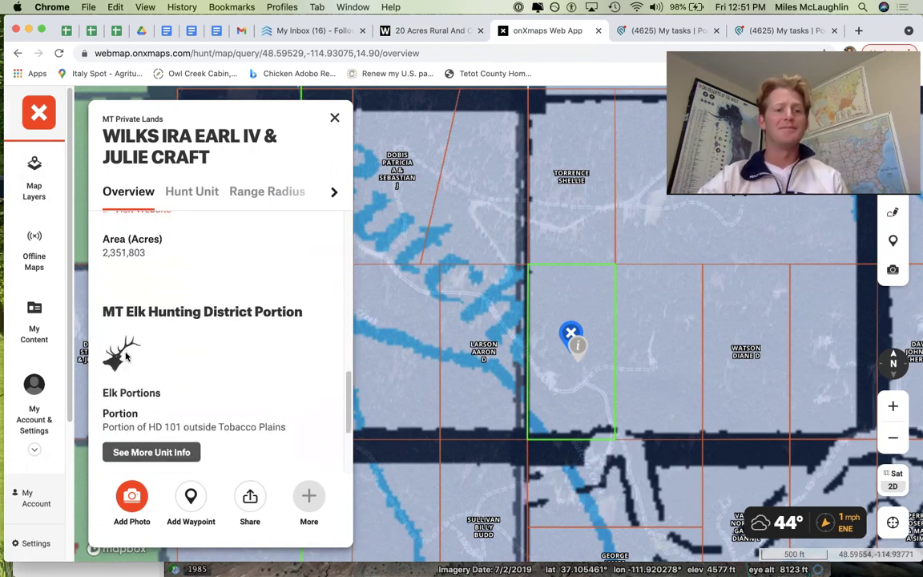
{"action": "scroll", "coordinate": [232, 353], "scroll_direction": "up", "scroll_amount": 18}
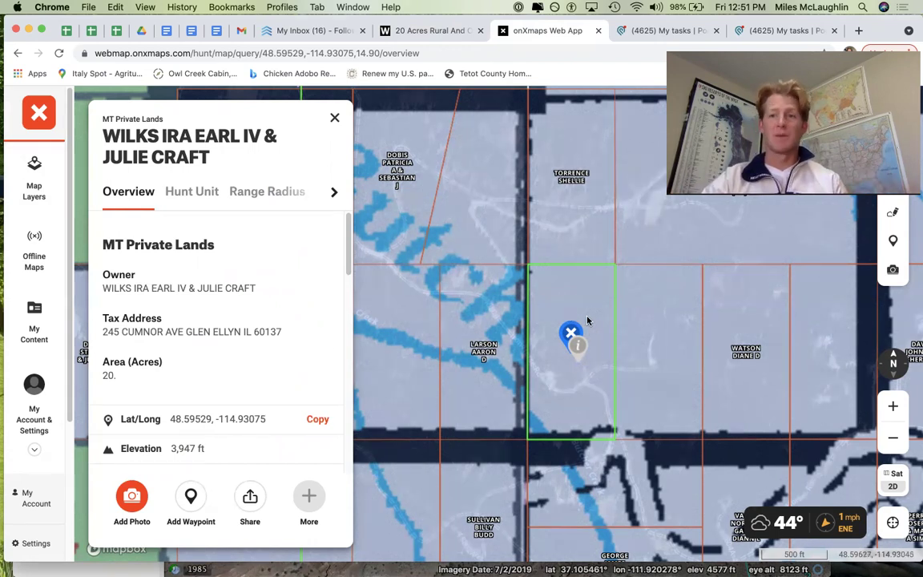
Browse the saved offline maps and open the Trego Map
{"action": "left_click", "coordinate": [30, 253]}
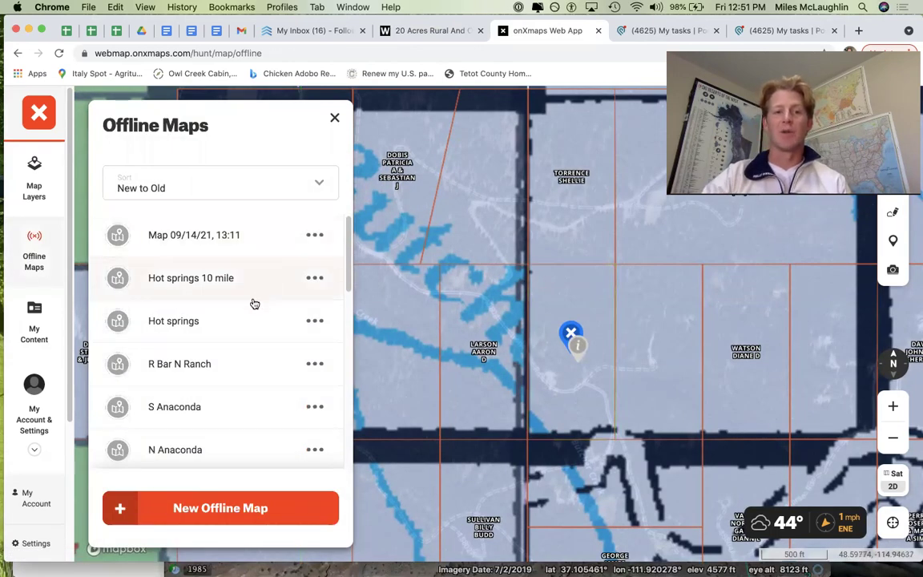
{"action": "scroll", "coordinate": [260, 297], "scroll_direction": "down", "scroll_amount": 5}
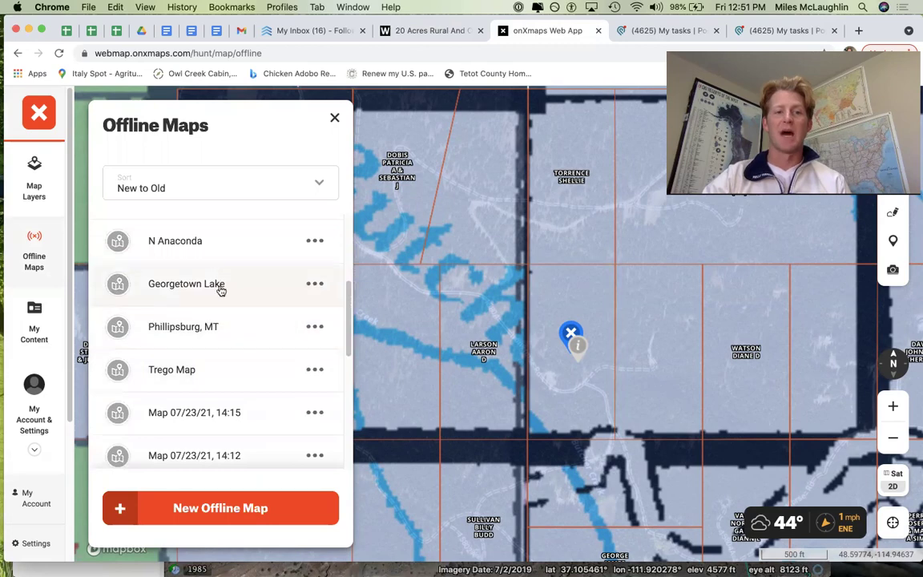
{"action": "scroll", "coordinate": [223, 313], "scroll_direction": "down", "scroll_amount": 1}
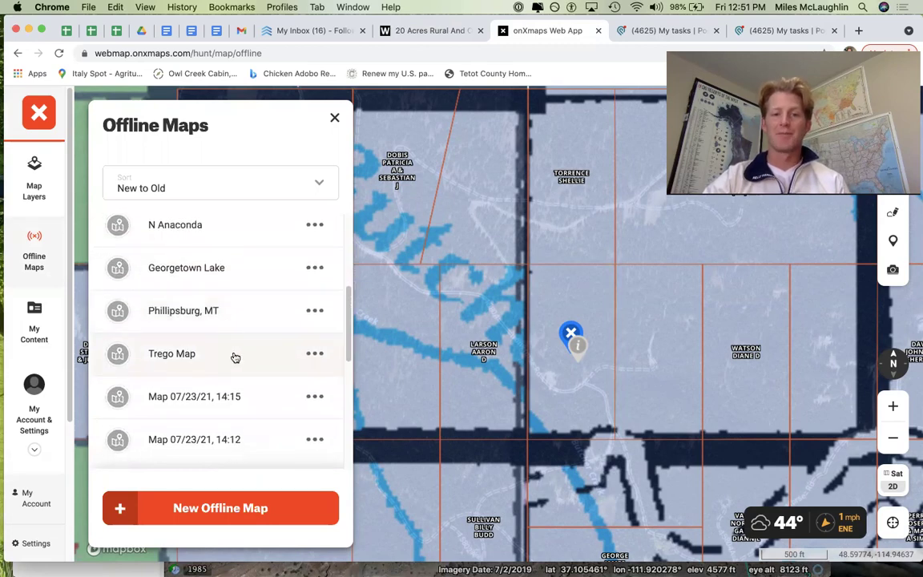
{"action": "left_click", "coordinate": [234, 357]}
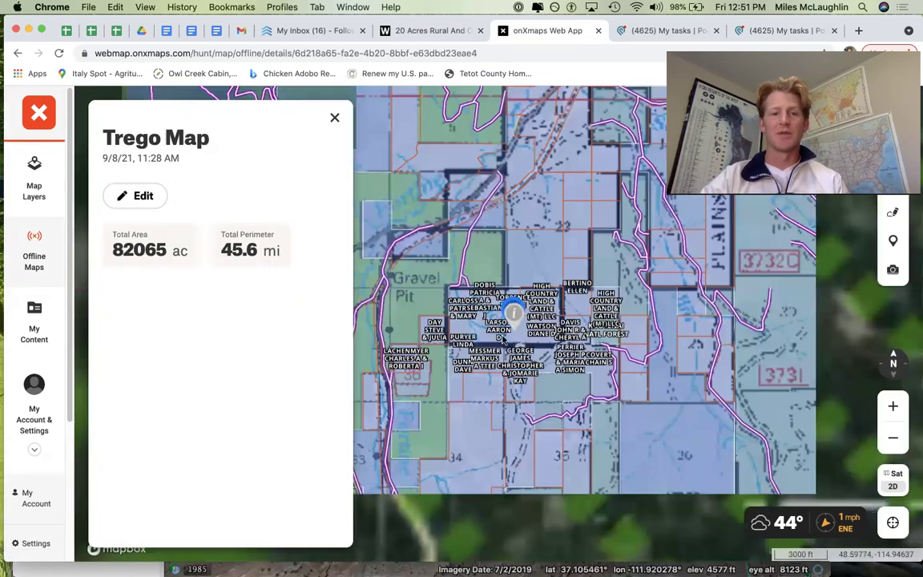
Examine the area covered by the Trego offline map and the surrounding hunting districts
{"action": "scroll", "coordinate": [500, 338], "scroll_direction": "down", "scroll_amount": 5}
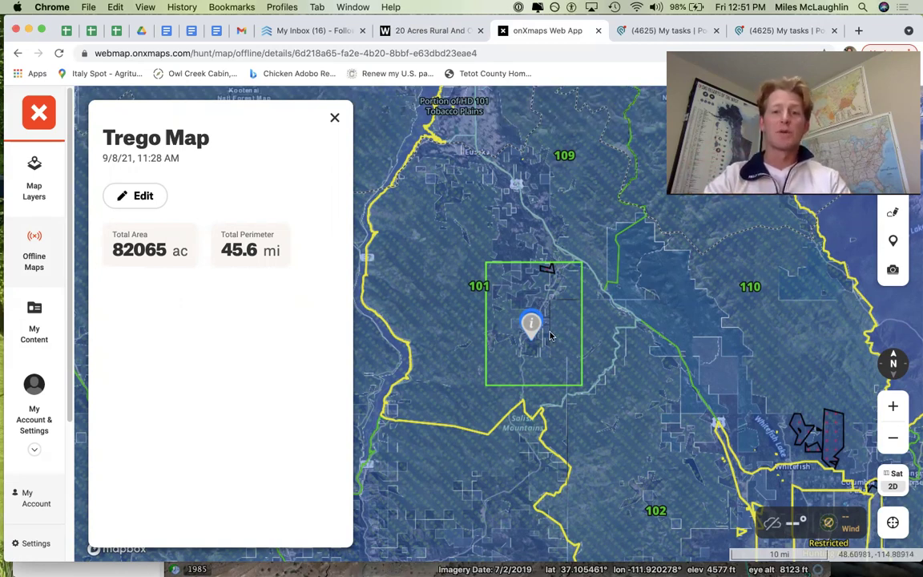
{"action": "scroll", "coordinate": [550, 334], "scroll_direction": "up", "scroll_amount": 5}
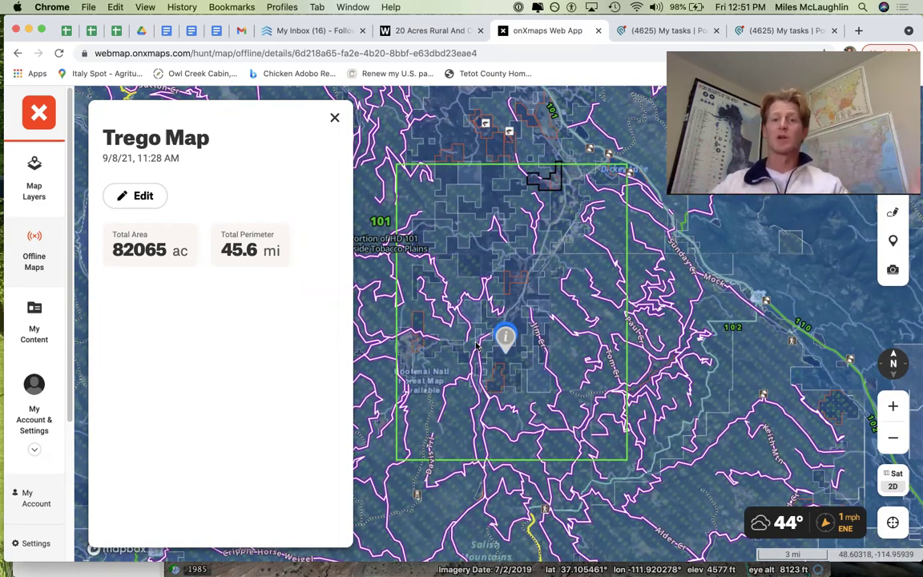
{"action": "left_click", "coordinate": [893, 438]}
{"action": "left_click", "coordinate": [892, 437]}
{"action": "left_click", "coordinate": [892, 438]}
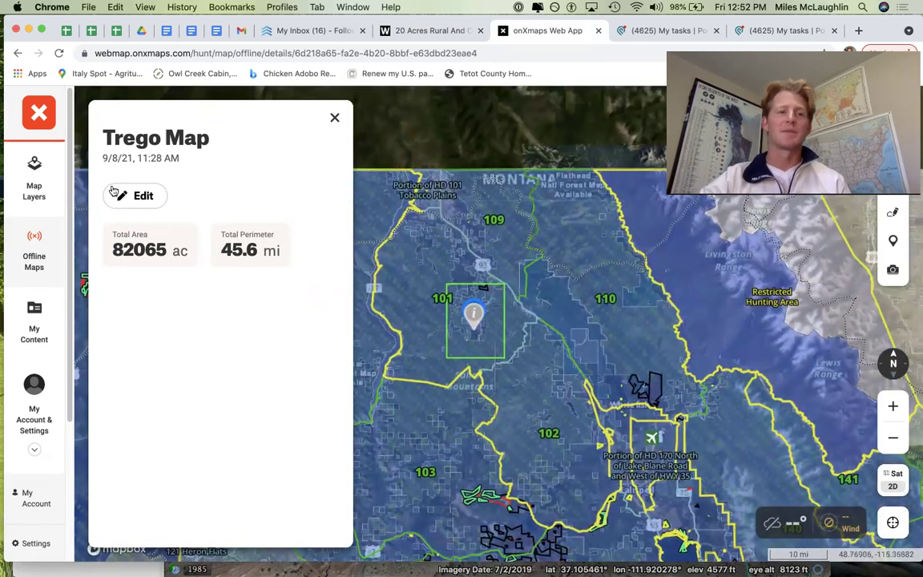
Return to the Wilco Land property listings and open the Premier 0.77 acre lot in Brainerd, MN
{"action": "left_click", "coordinate": [449, 30]}
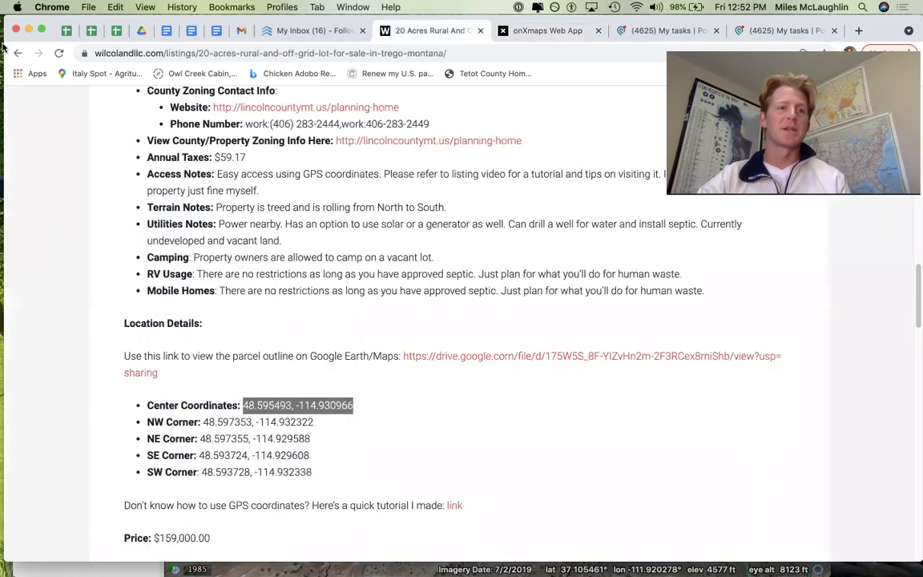
{"action": "left_click", "coordinate": [18, 53]}
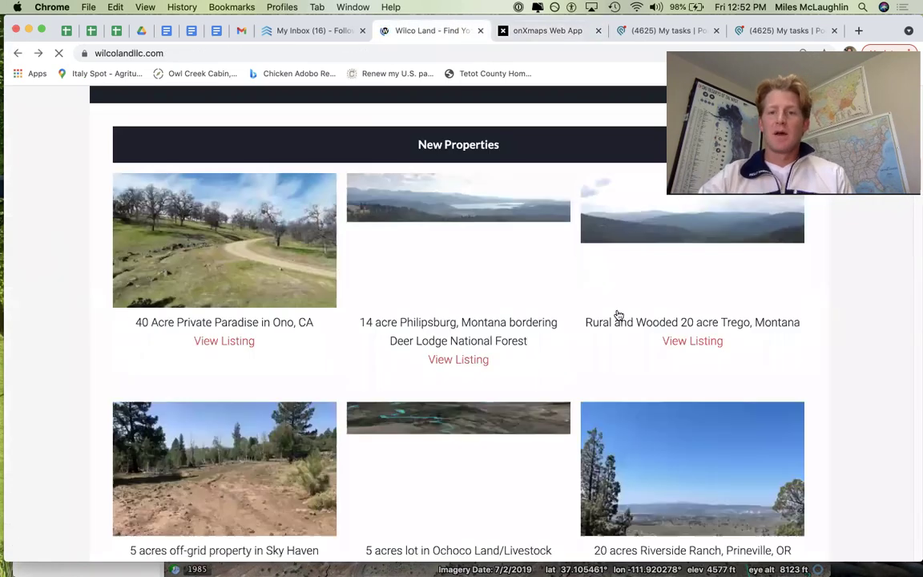
{"action": "scroll", "coordinate": [656, 345], "scroll_direction": "down", "scroll_amount": 6}
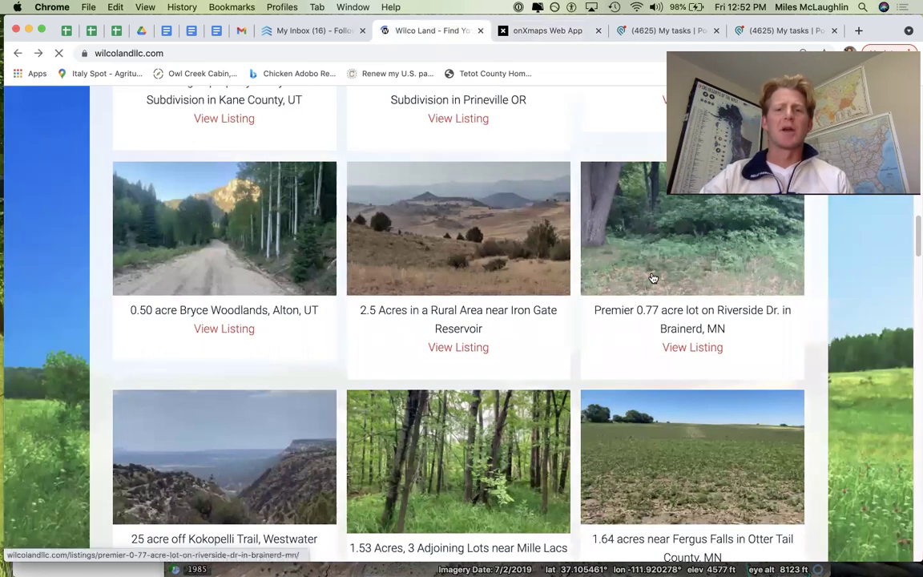
{"action": "left_click", "coordinate": [655, 279]}
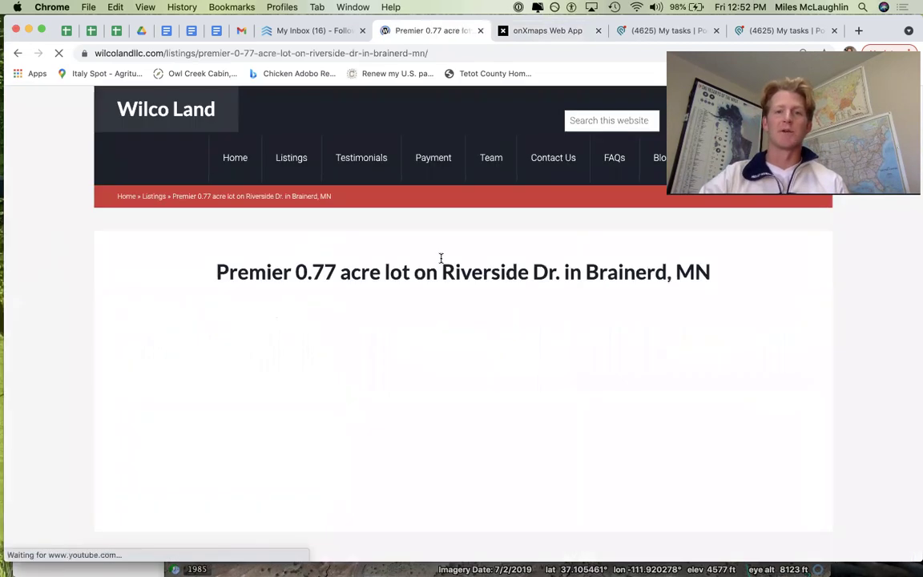
Copy the center coordinates 46.372975, -94.195970 from the Brainerd listing's location details
{"action": "scroll", "coordinate": [424, 304], "scroll_direction": "down", "scroll_amount": 5}
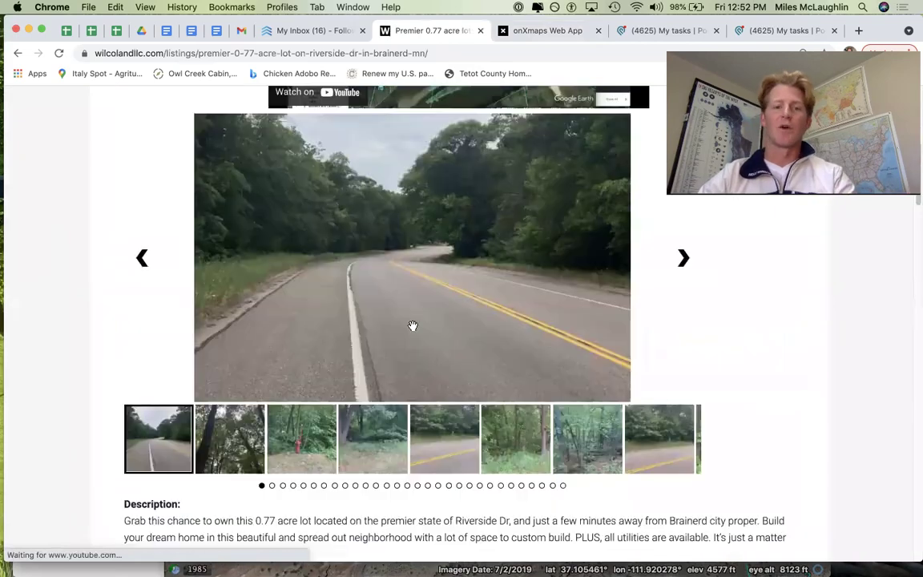
{"action": "scroll", "coordinate": [413, 325], "scroll_direction": "down", "scroll_amount": 15}
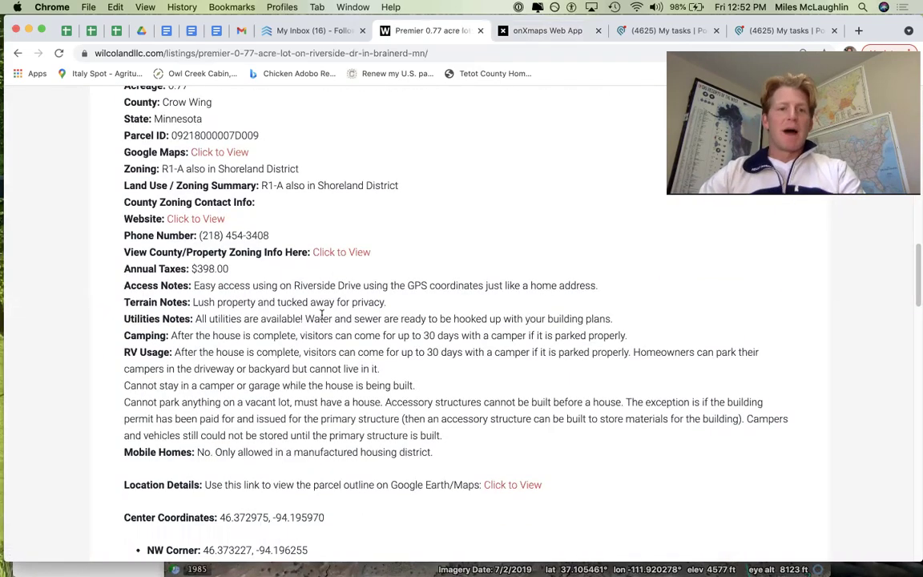
{"action": "scroll", "coordinate": [321, 313], "scroll_direction": "down", "scroll_amount": 3}
{"action": "left_click_drag", "start_coordinate": [324, 289], "coordinate": [201, 285]}
{"action": "key", "text": "super+c"}
{"action": "key", "text": "ctrl+Up"}
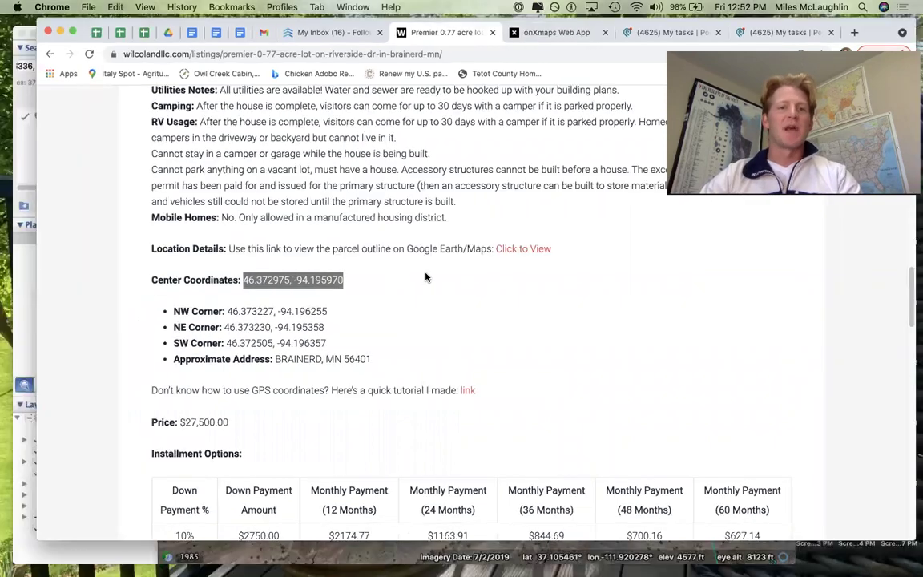
{"action": "left_click", "coordinate": [230, 233]}
{"action": "key", "text": "ctrl+Up"}
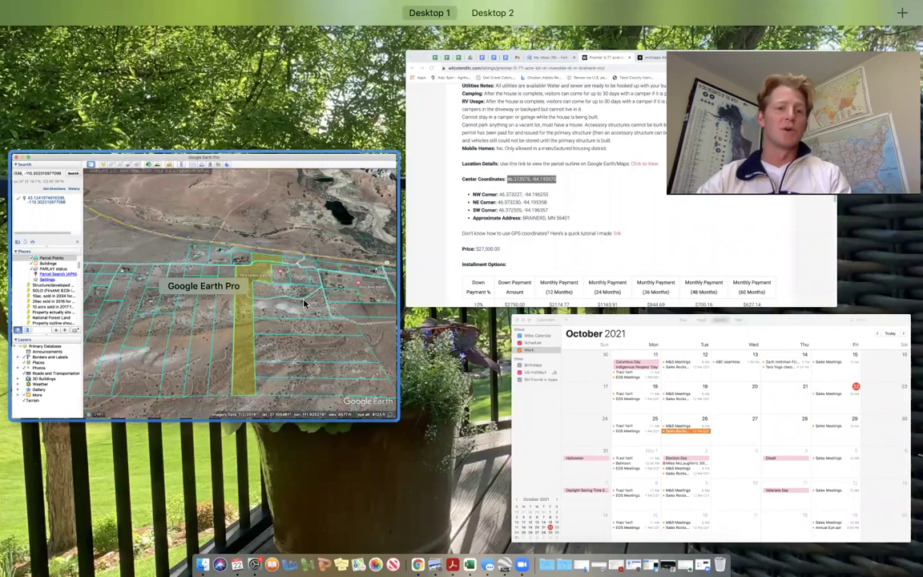
{"action": "left_click", "coordinate": [539, 56]}
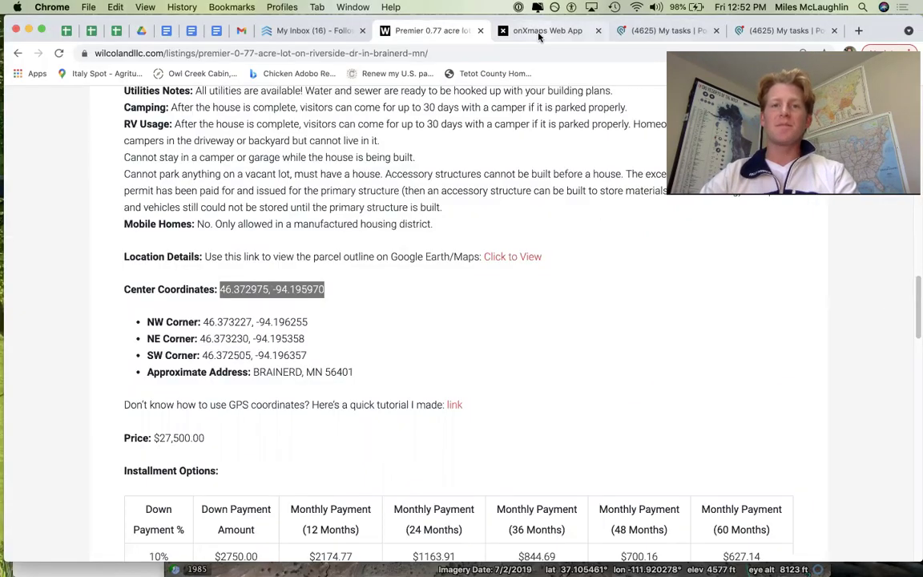
Switch to the onXmaps web app and expand the Minnesota group among the active map layers
{"action": "left_click", "coordinate": [539, 35]}
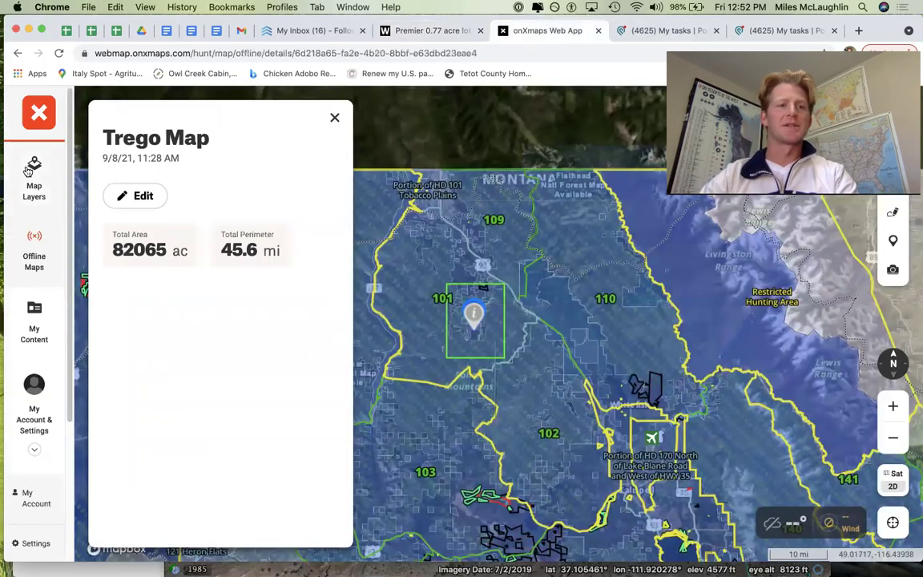
{"action": "left_click", "coordinate": [28, 172]}
{"action": "left_click", "coordinate": [138, 154]}
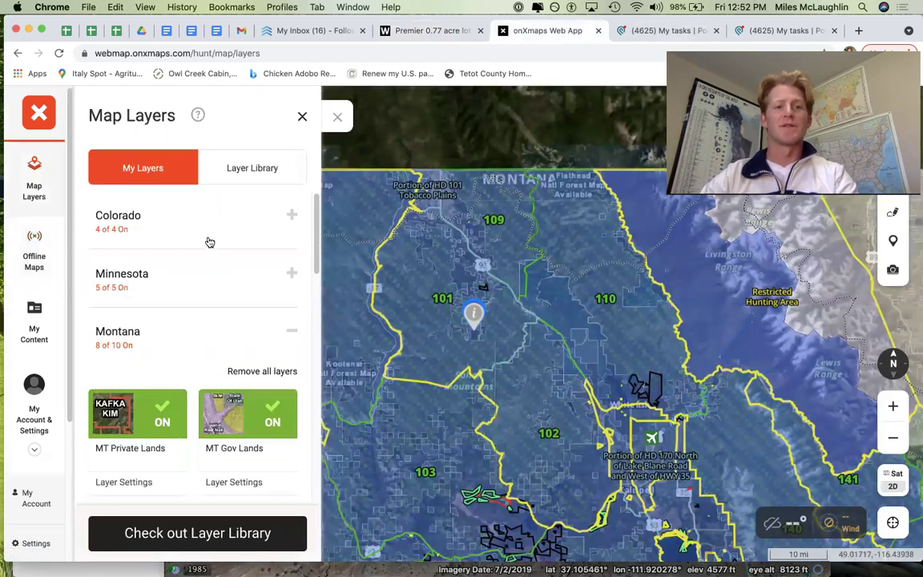
{"action": "left_click", "coordinate": [290, 272]}
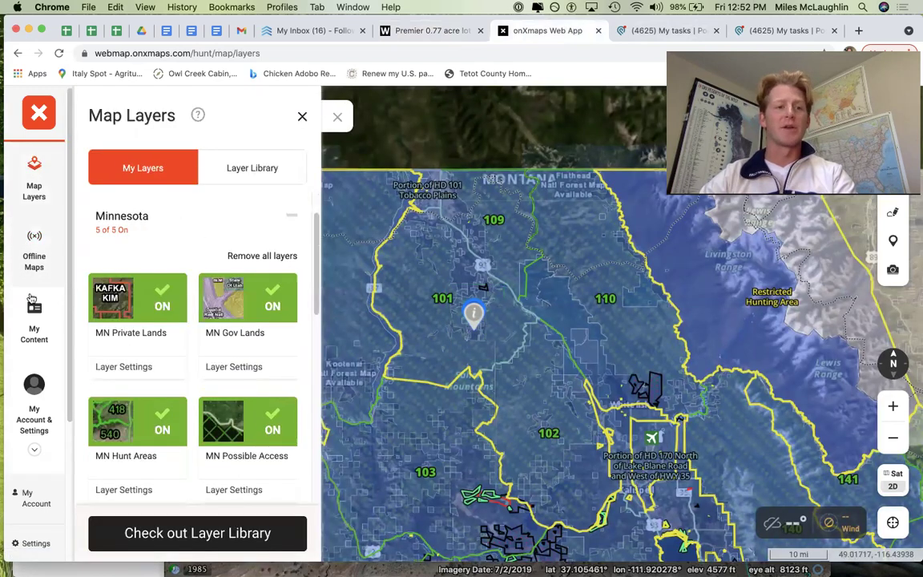
Search the map for the coordinates 46.372975, -94.195970 and go to that location to view the parcel closely
{"action": "left_click", "coordinate": [302, 117]}
{"action": "double_click", "coordinate": [207, 115]}
{"action": "key", "text": "super+a"}
{"action": "key", "text": "super+v"}
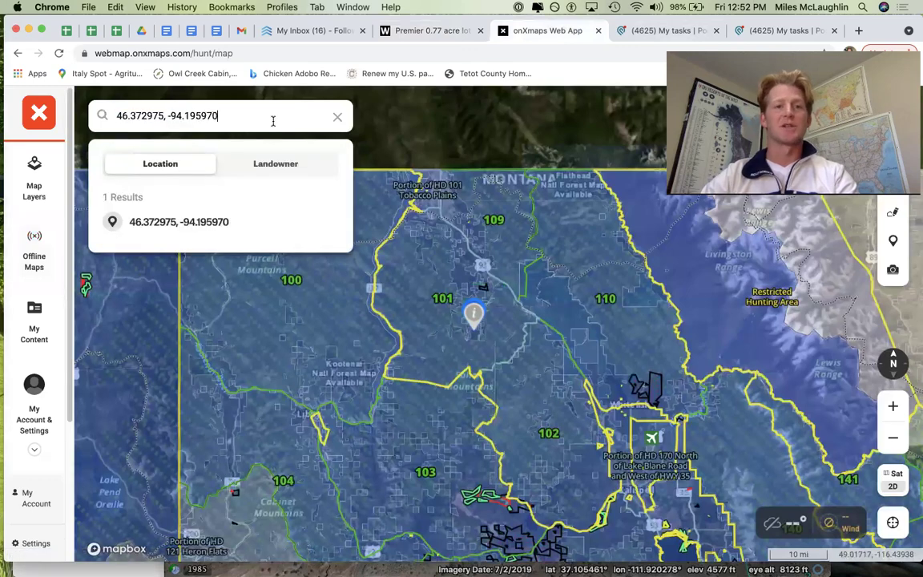
{"action": "left_click", "coordinate": [222, 225]}
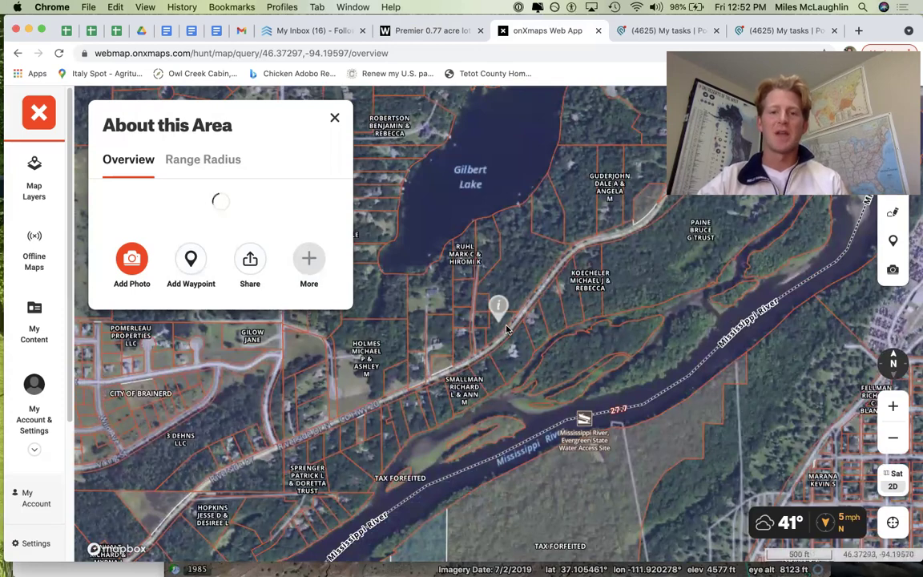
{"action": "scroll", "coordinate": [506, 328], "scroll_direction": "up", "scroll_amount": 3}
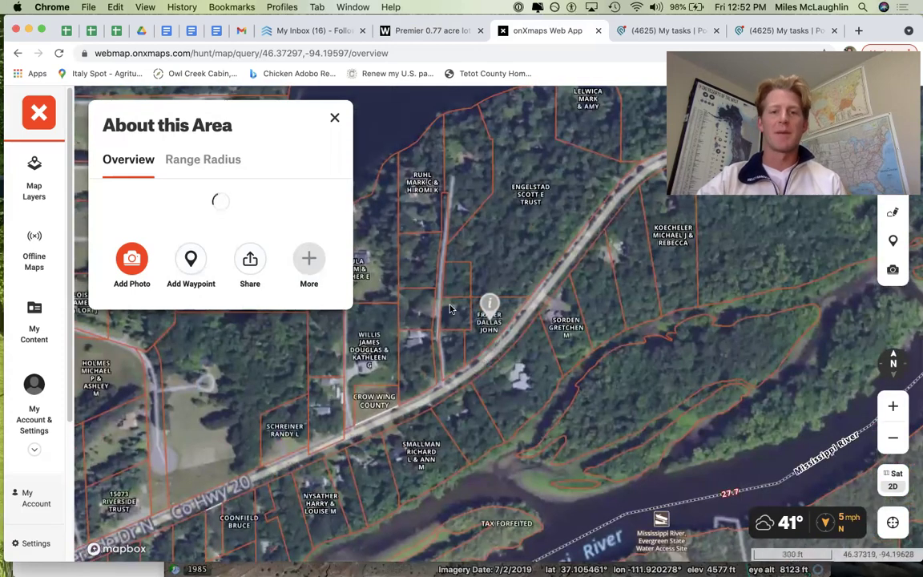
Inspect the 0.77 acre Brainerd parcel closely and locate the copied coordinates 46.372975, -94.195970 in Google Earth Pro for comparison
{"action": "scroll", "coordinate": [481, 320], "scroll_direction": "up", "scroll_amount": 2}
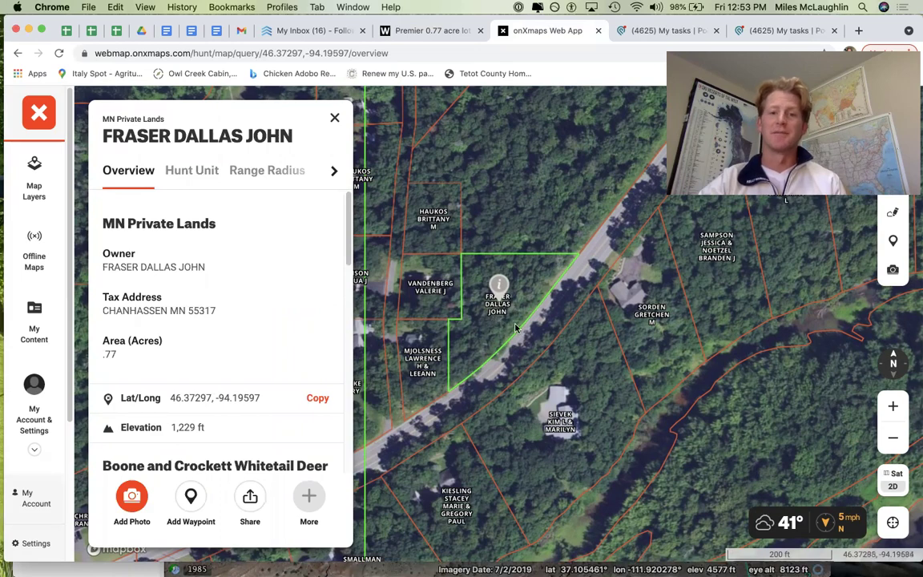
{"action": "scroll", "coordinate": [516, 323], "scroll_direction": "up", "scroll_amount": 3}
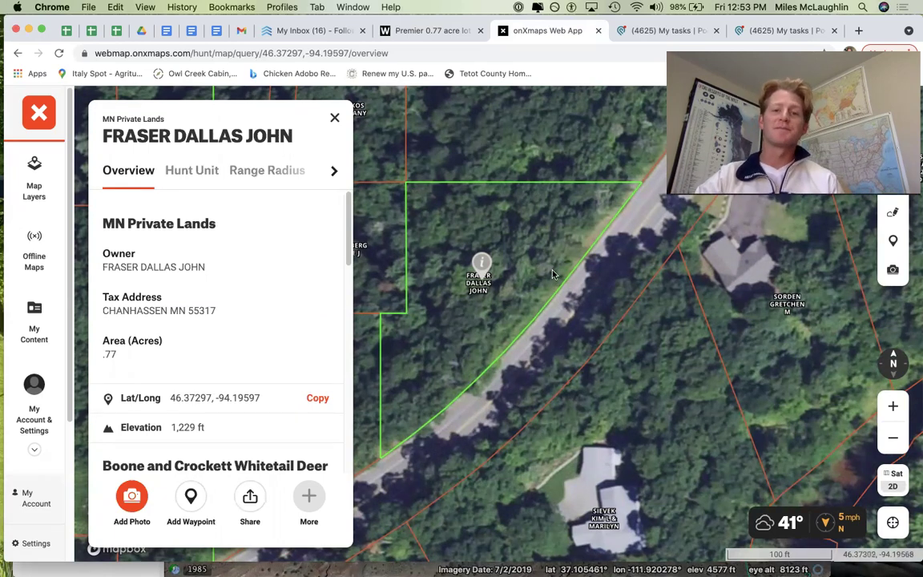
{"action": "key", "text": "ctrl+Up"}
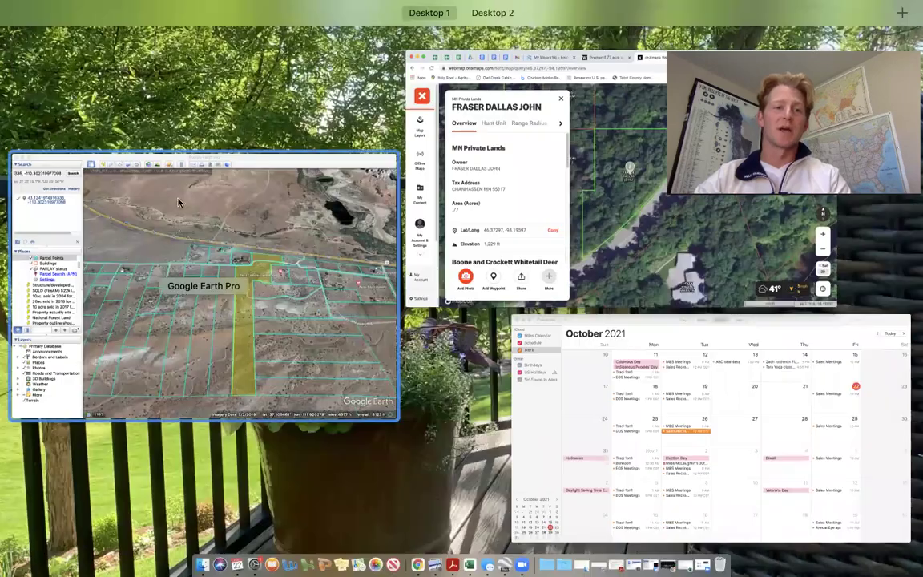
{"action": "left_click", "coordinate": [160, 177]}
{"action": "key", "text": "super+a"}
{"action": "key", "text": "super+v"}
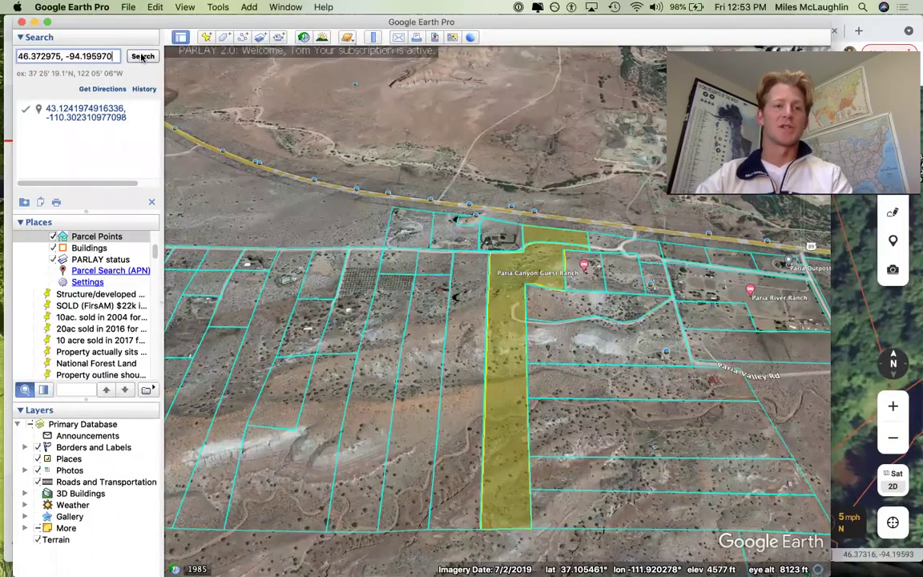
{"action": "left_click", "coordinate": [143, 56]}
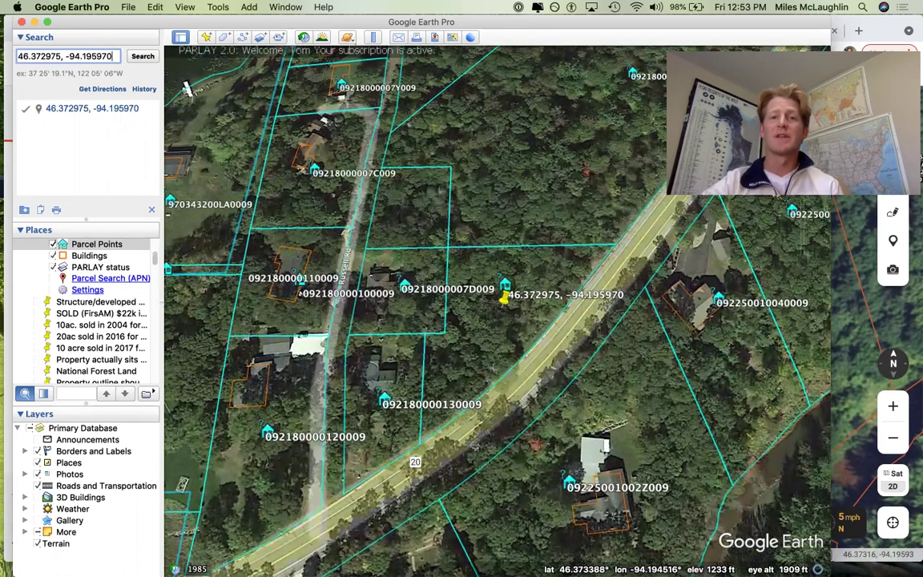
Switch back to Chrome and open the Wilco Land website's home page
{"action": "key", "text": "ctrl+Up"}
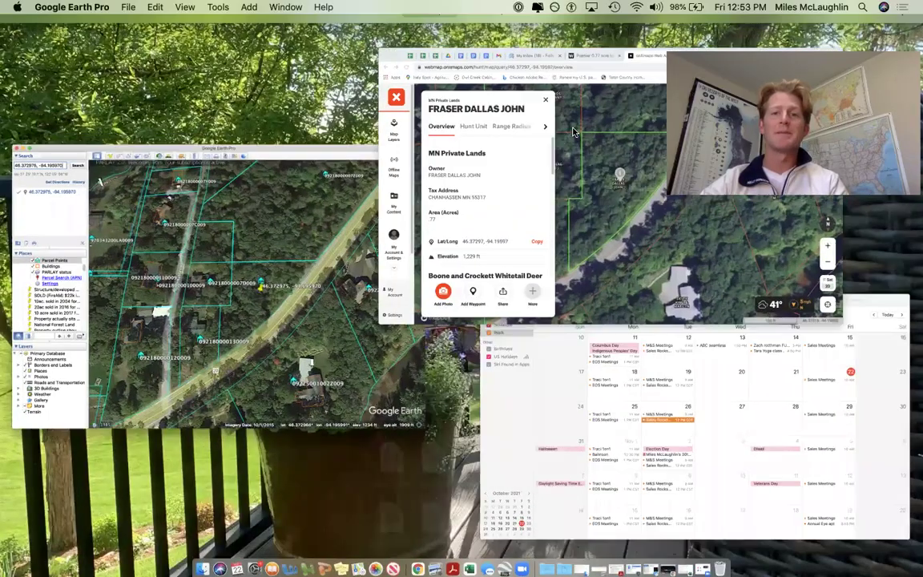
{"action": "left_click", "coordinate": [444, 61]}
{"action": "scroll", "coordinate": [377, 160], "scroll_direction": "up", "scroll_amount": 15}
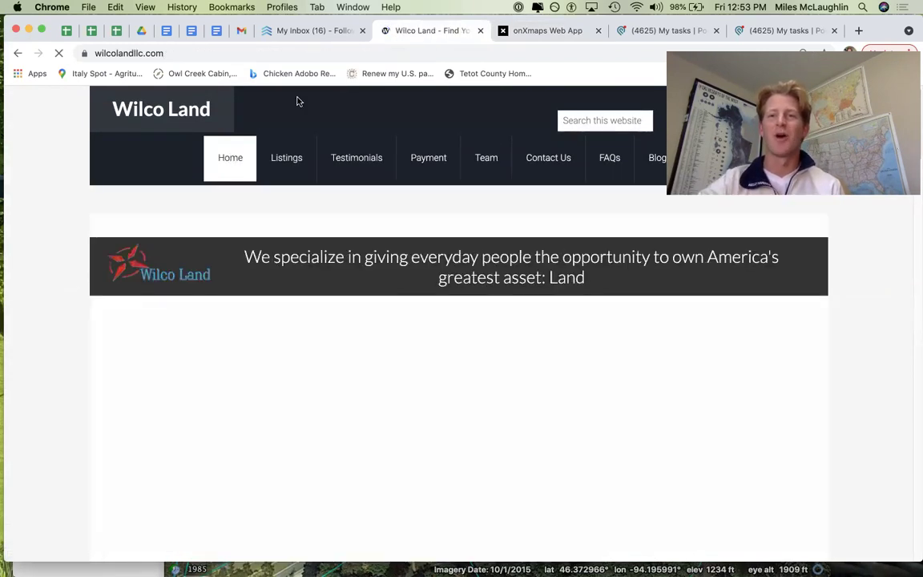
{"action": "left_click", "coordinate": [537, 6]}
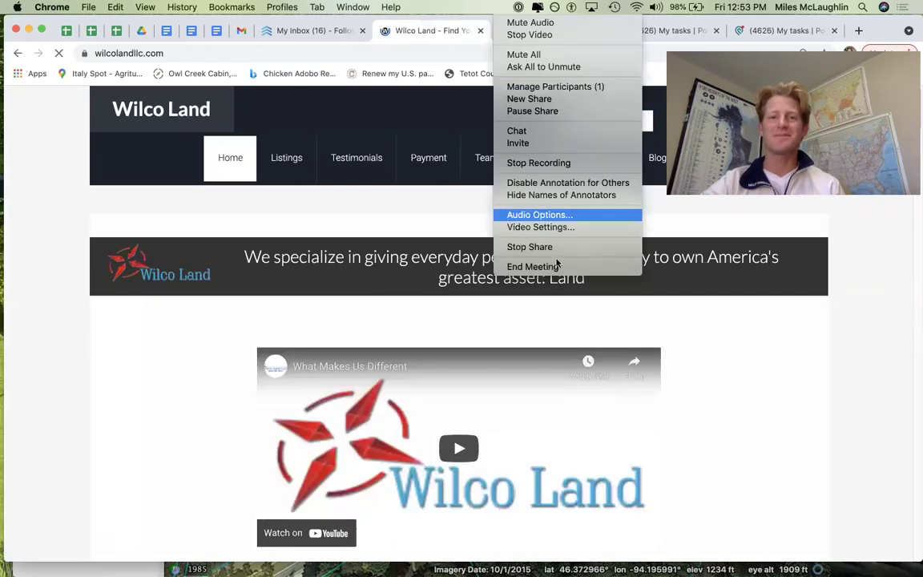